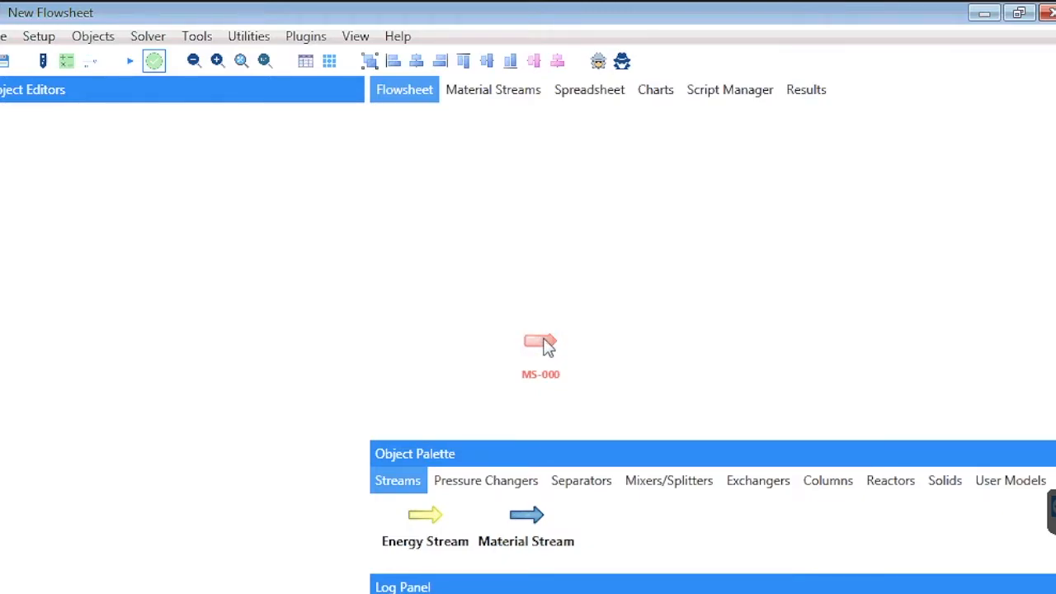
# - Move the MS-000 material stream higher on the flowsheet and rename it Feed1
pyautogui.moveTo(546, 345); pyautogui.dragTo(540, 252)
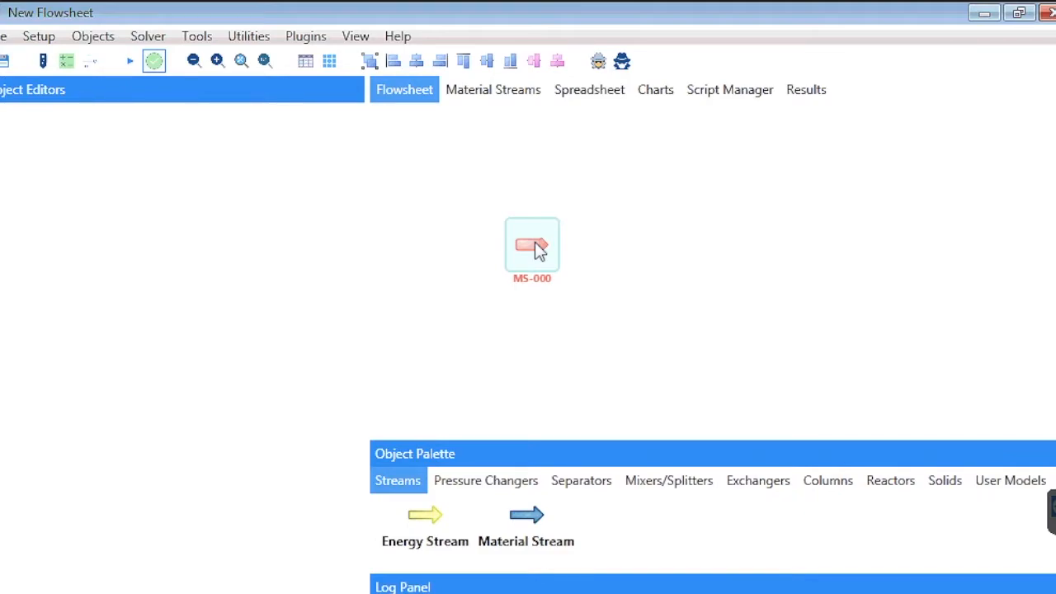
pyautogui.doubleClick(538, 250)
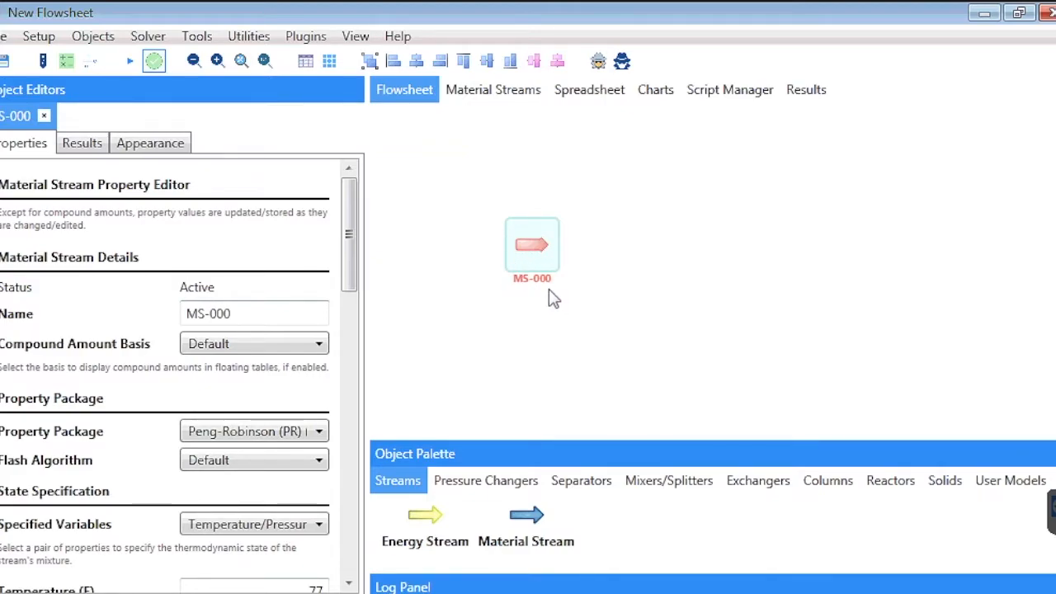
pyautogui.click(302, 307)
pyautogui.press('BackSpace')
pyautogui.press('BackSpace')
pyautogui.press('BackSpace')
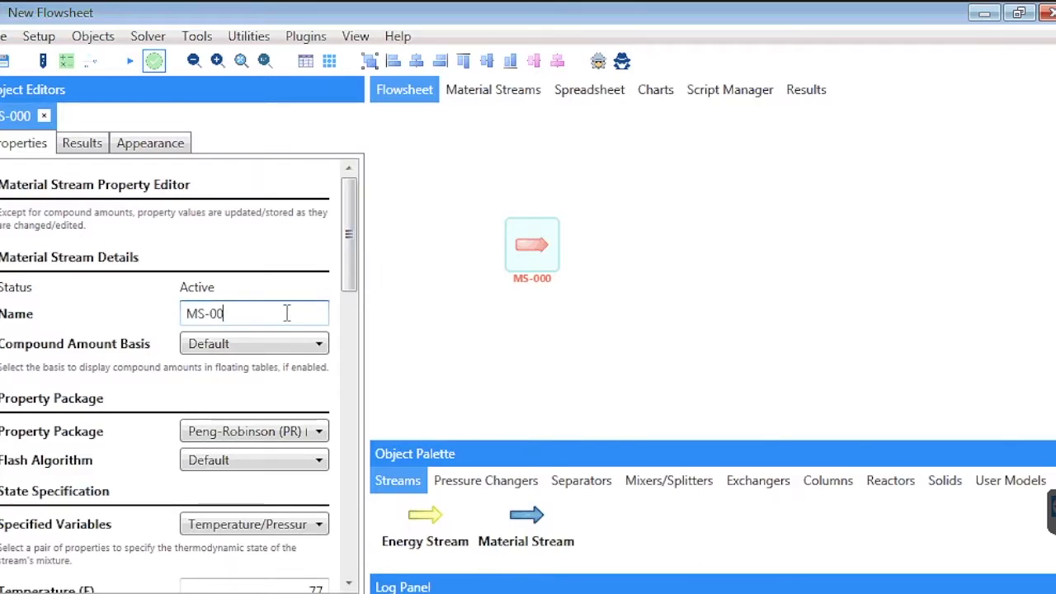
pyautogui.press('BackSpace')
pyautogui.press('BackSpace')
pyautogui.write('Feed1')
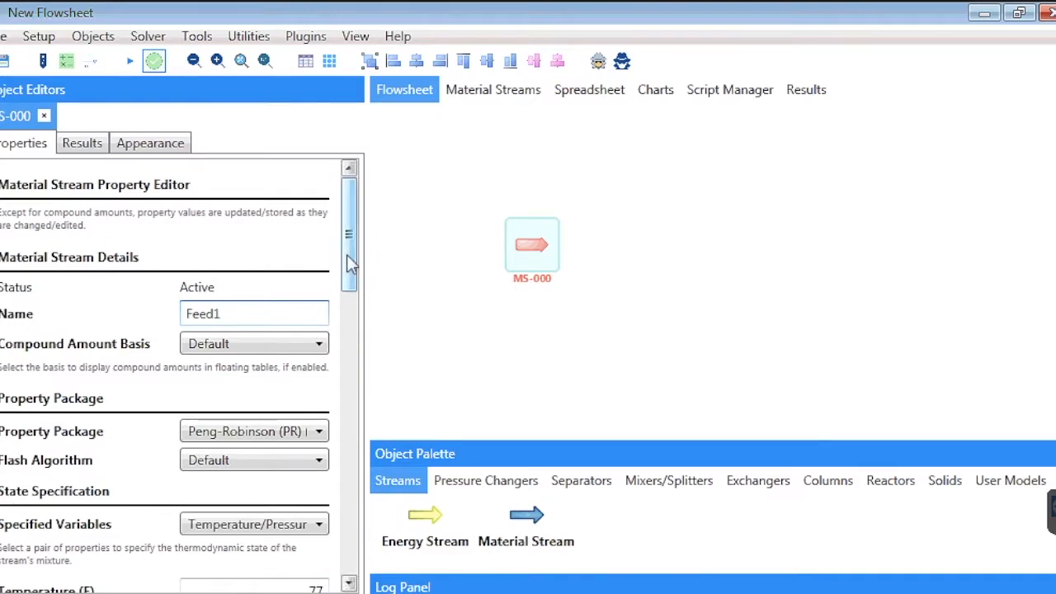
# - Specify the Feed1 stream by Temperature/Pressure (TP), with temperature 60 F and pressure 600 psi
pyautogui.moveTo(346, 255); pyautogui.dragTo(353, 306)
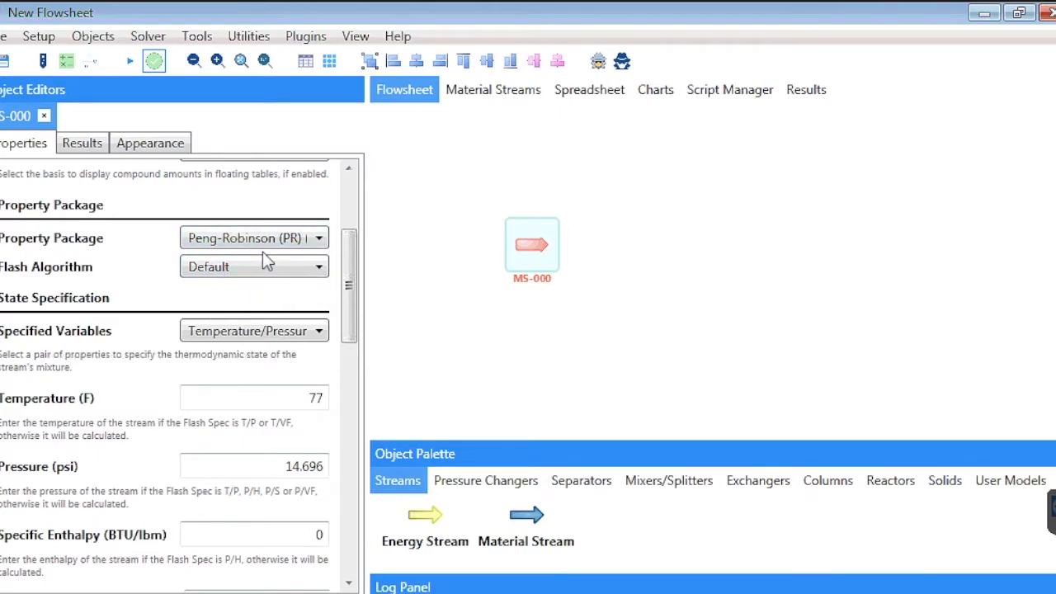
pyautogui.click(259, 331)
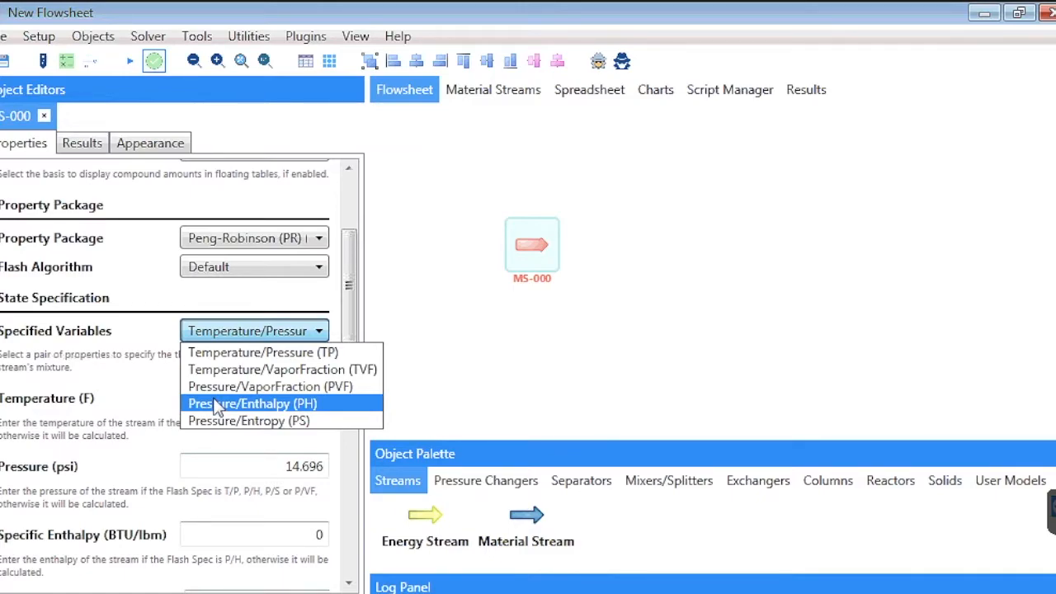
pyautogui.click(238, 352)
pyautogui.click(246, 399)
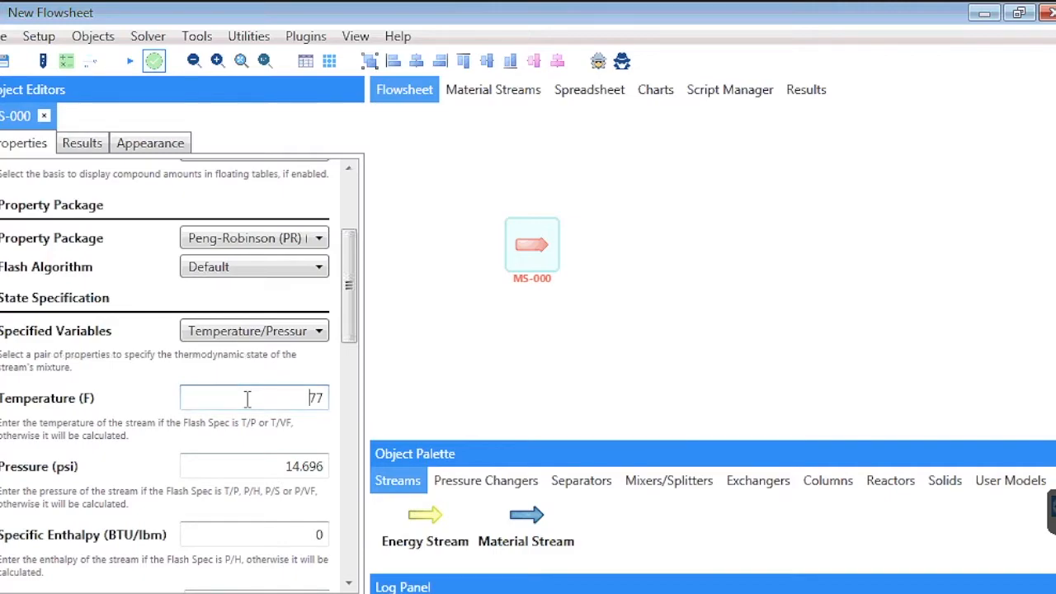
pyautogui.doubleClick(321, 402)
pyautogui.write('60')
pyautogui.click(284, 466)
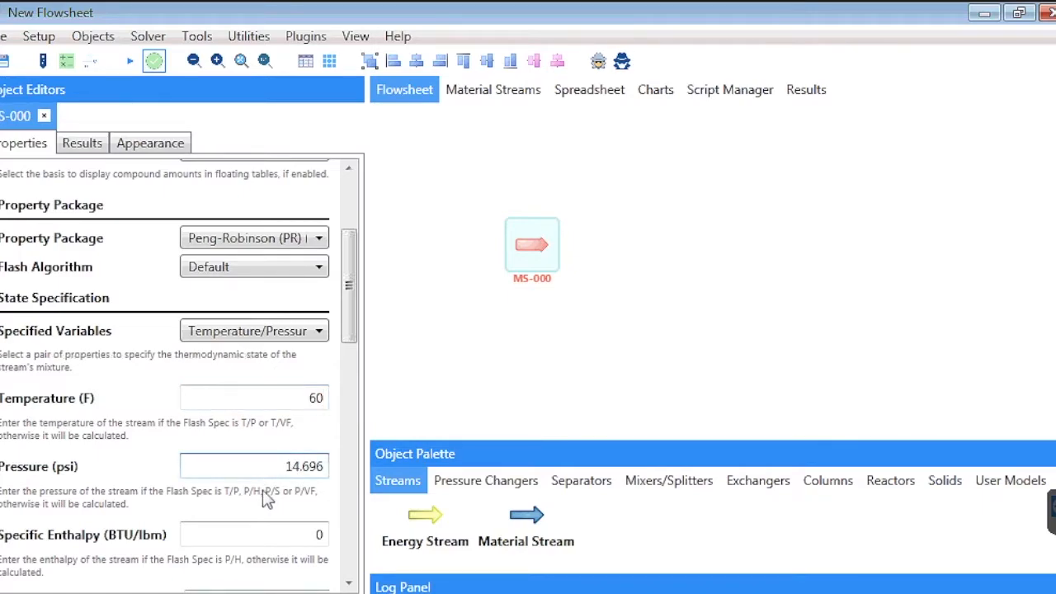
pyautogui.doubleClick(298, 467)
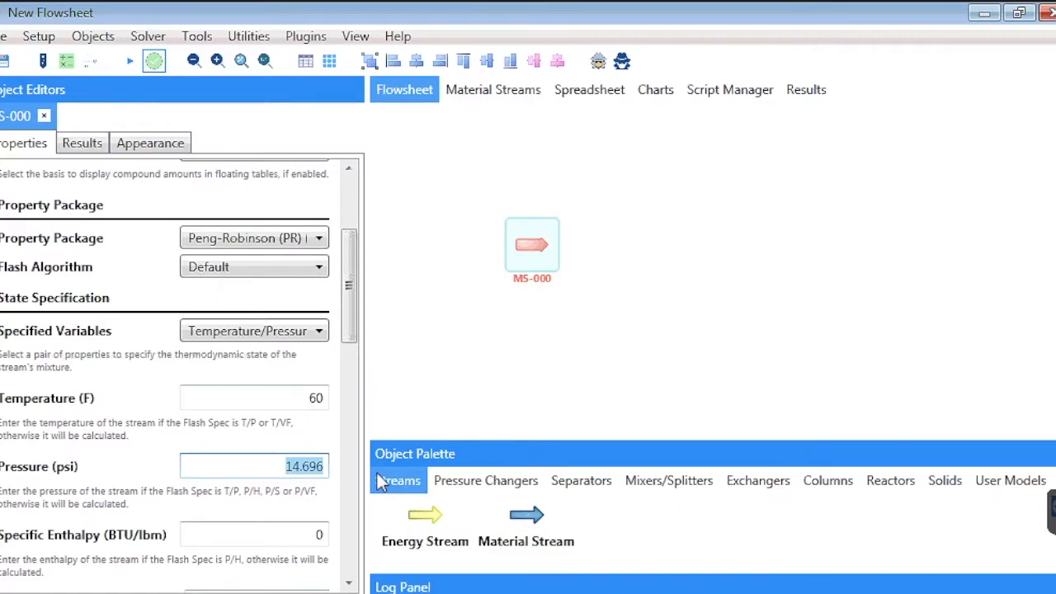
pyautogui.write('600')
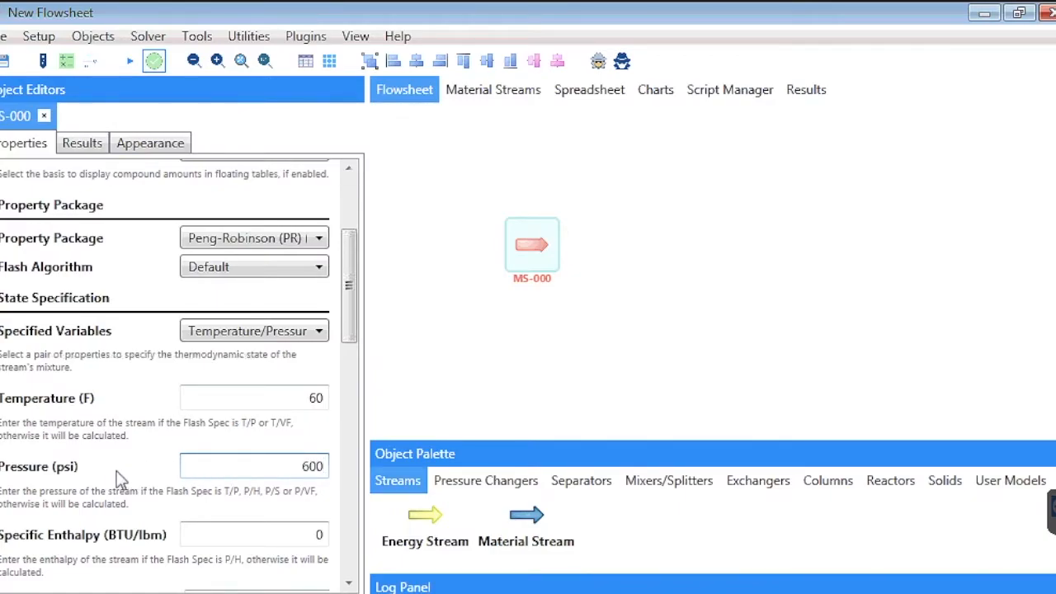
# - Set Feed1's molar flow to 6000000 ft3/d at 60 F and 14.7 psia
pyautogui.scroll(-10, 117, 472)
pyautogui.scroll(9, 116, 472)
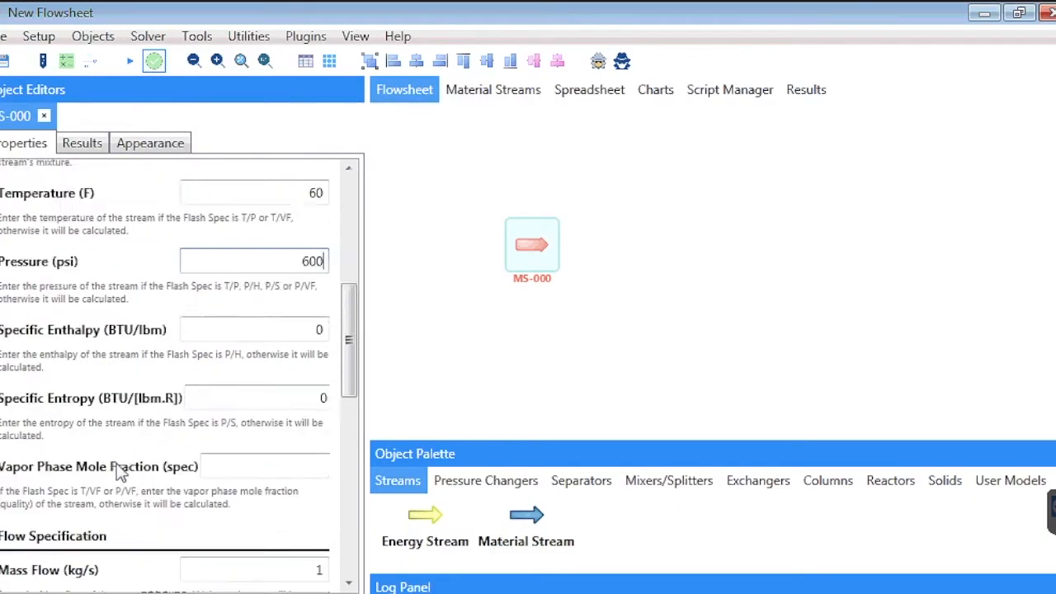
pyautogui.scroll(-10, 116, 471)
pyautogui.scroll(15, 118, 469)
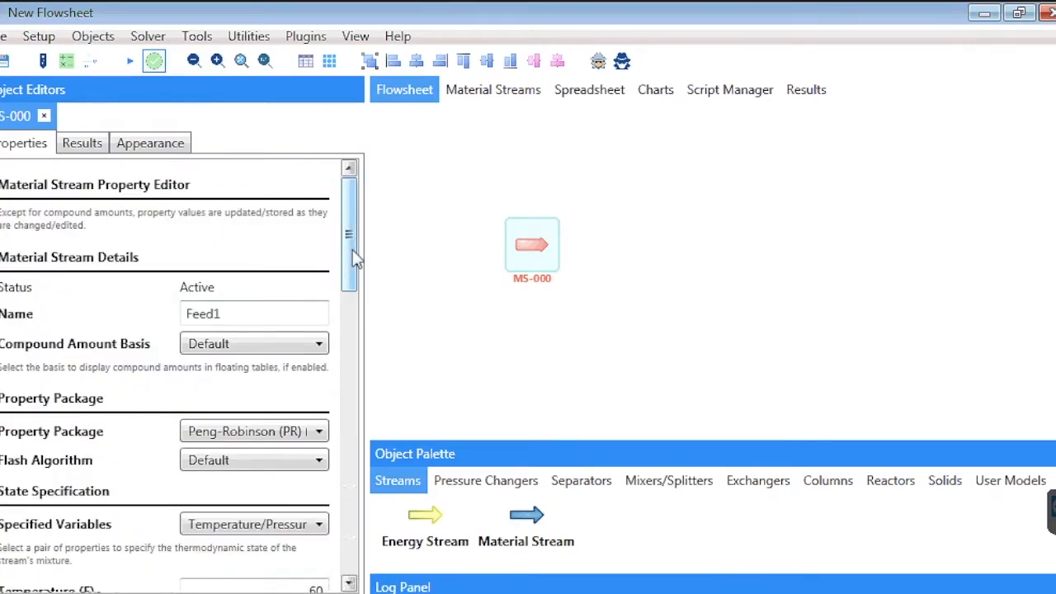
pyautogui.moveTo(350, 253); pyautogui.dragTo(377, 370)
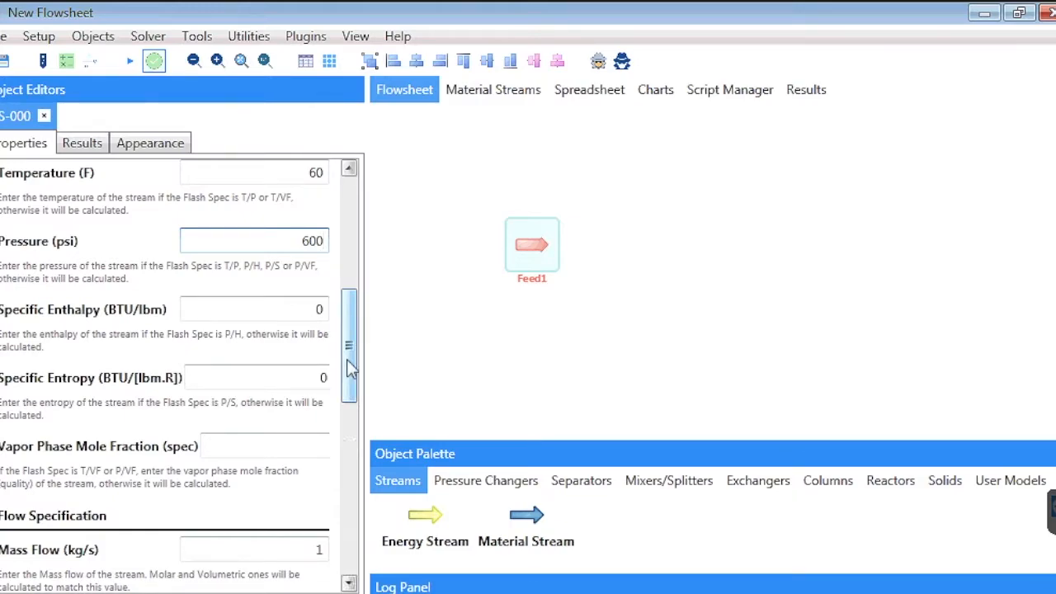
pyautogui.moveTo(349, 369); pyautogui.dragTo(356, 421)
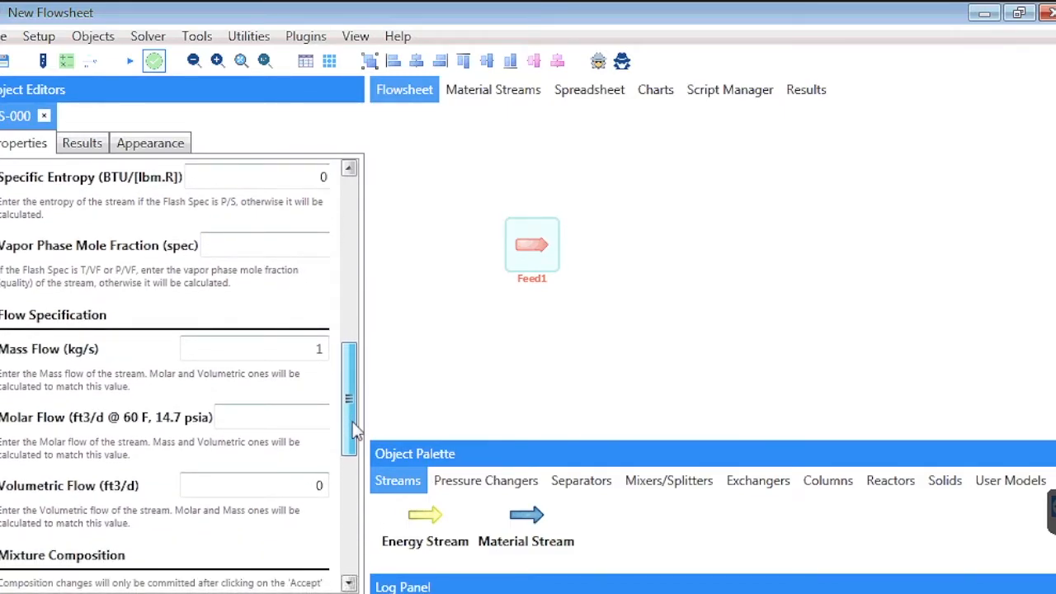
pyautogui.click(266, 419)
pyautogui.write('6000000')
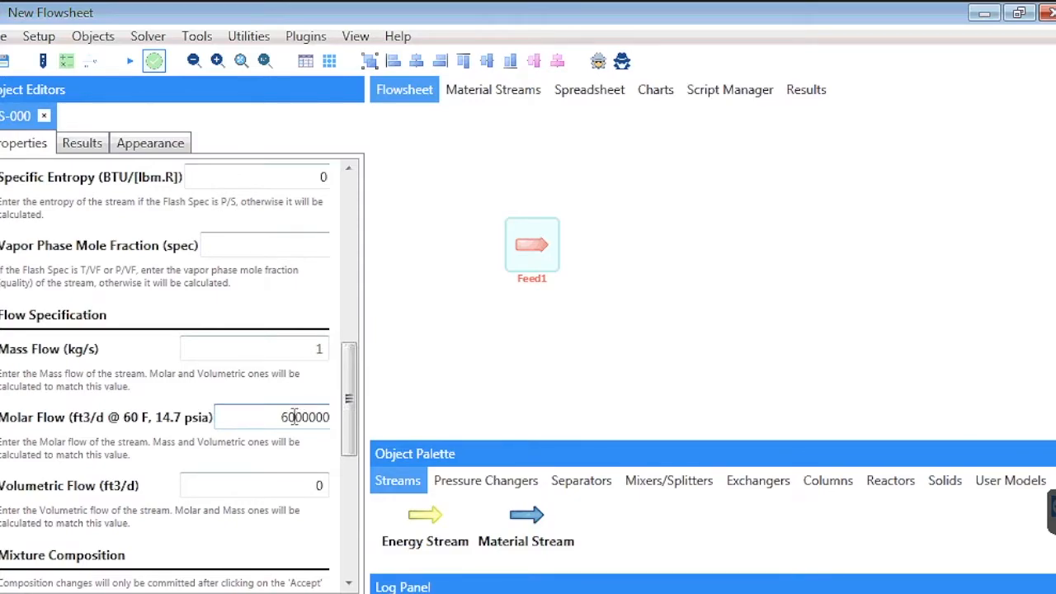
# - Keep Molar Fractions as Feed1's composition basis and set nitrogen and carbon dioxide to 0.01 each
pyautogui.moveTo(345, 439); pyautogui.dragTo(349, 503)
pyautogui.scroll(2, 348, 505)
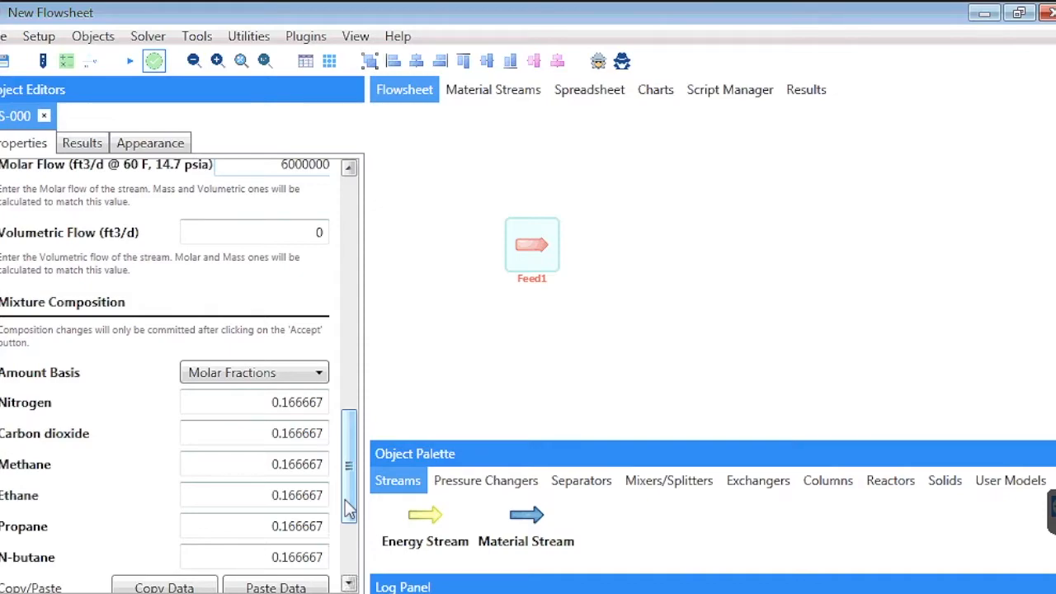
pyautogui.click(238, 376)
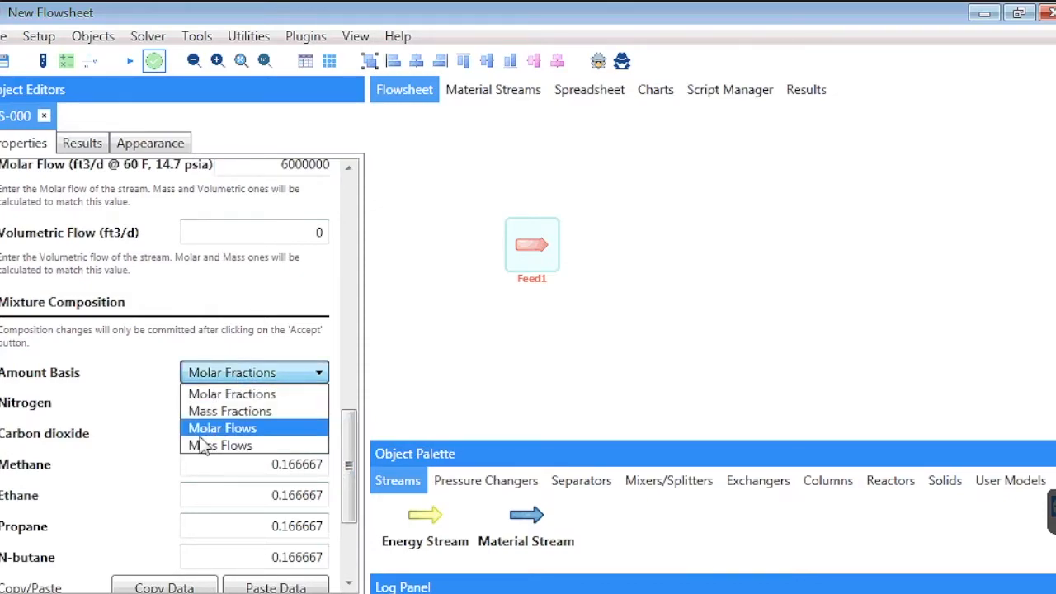
pyautogui.click(157, 411)
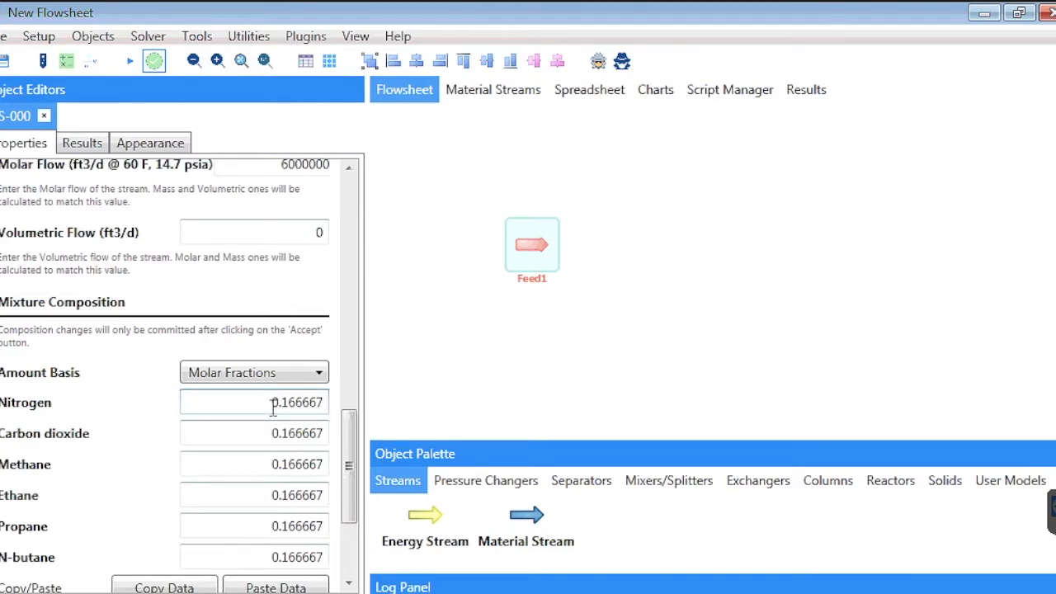
pyautogui.moveTo(272, 411); pyautogui.dragTo(374, 416)
pyautogui.write('0.01')
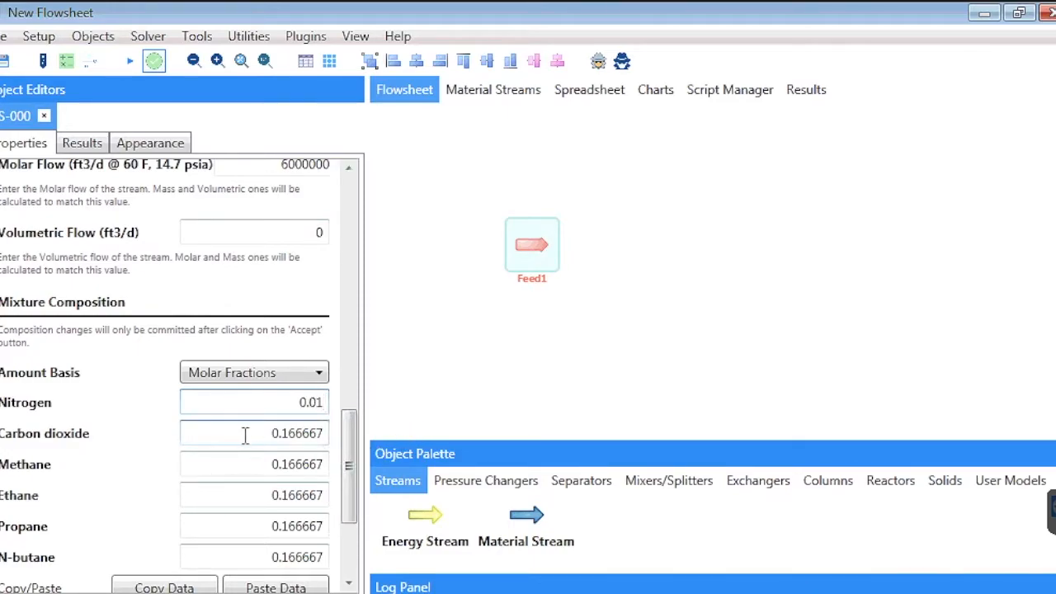
pyautogui.moveTo(272, 435); pyautogui.dragTo(349, 445)
pyautogui.write('0')
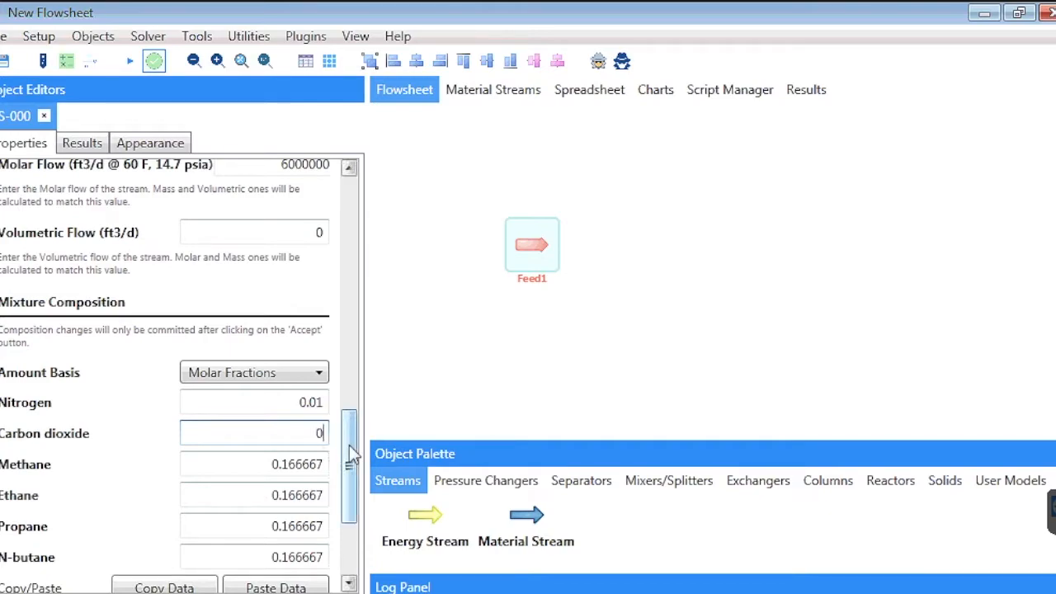
pyautogui.write('.01')
# - Set Feed1's molar fractions of methane to 0.6 and ethane to 0.2
pyautogui.click(272, 477)
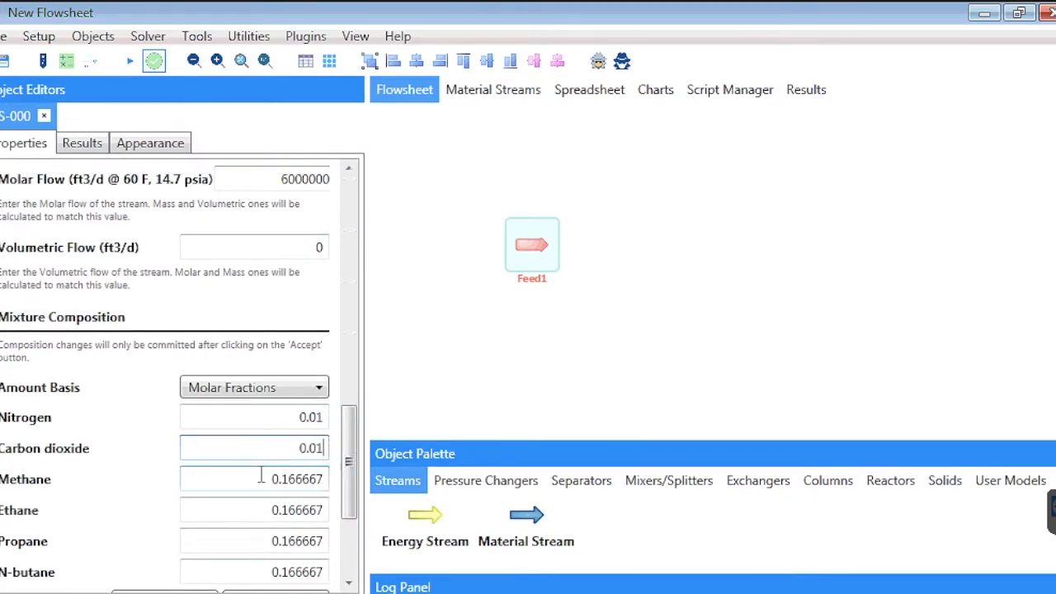
pyautogui.moveTo(274, 479); pyautogui.dragTo(353, 507)
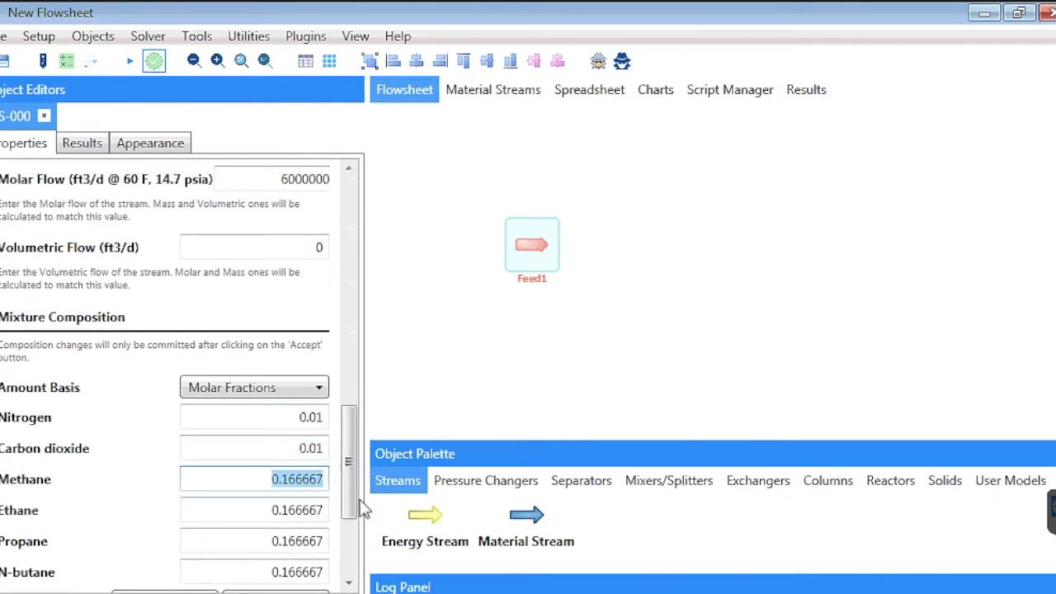
pyautogui.write('0.6')
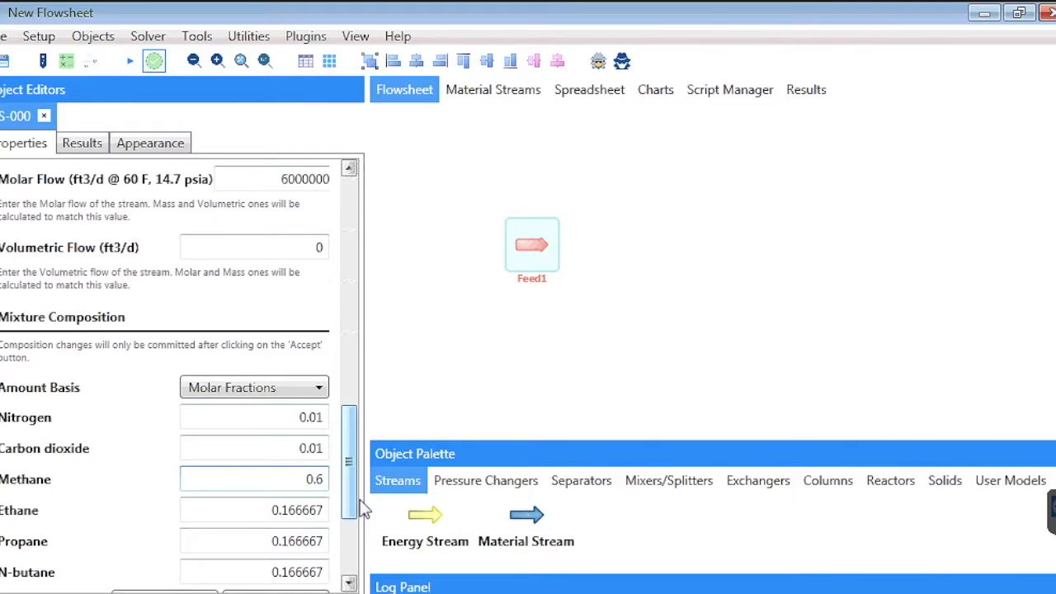
pyautogui.scroll(-3, 102, 465)
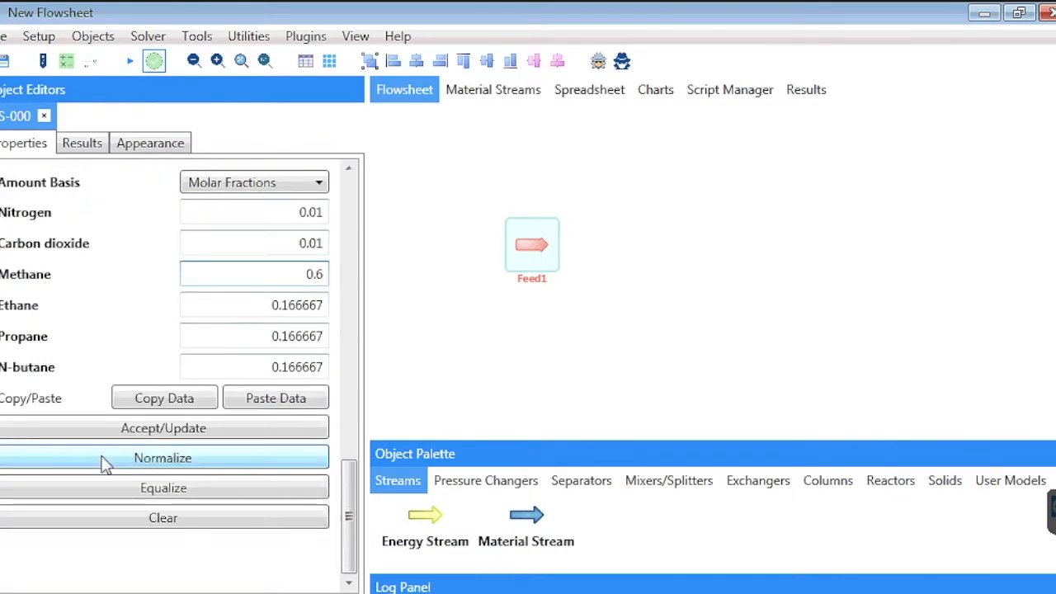
pyautogui.moveTo(253, 309); pyautogui.dragTo(339, 332)
pyautogui.write('0.2')
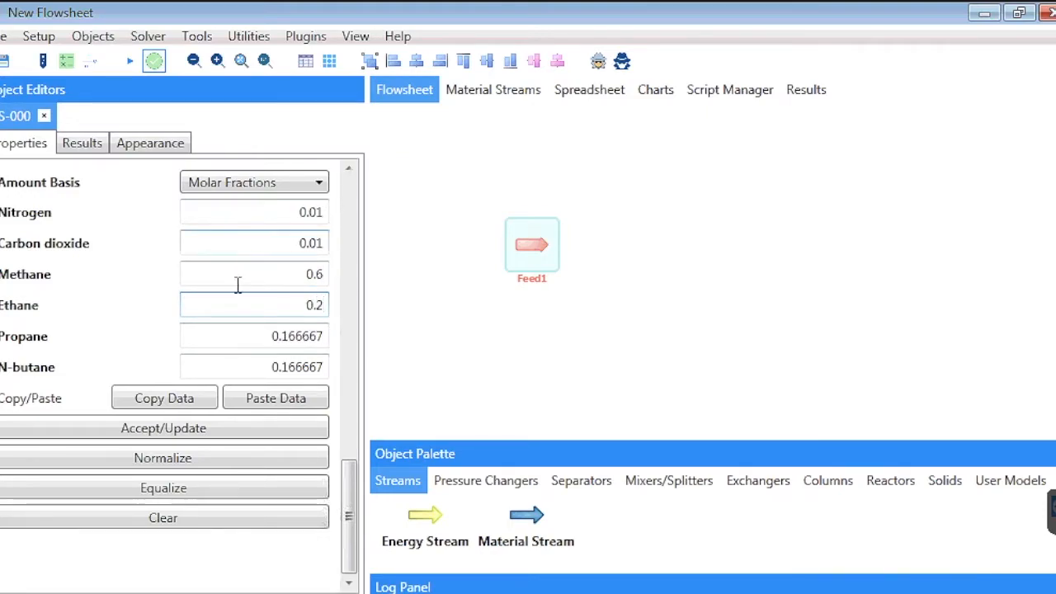
# - Set Feed1's molar fractions to 0.1 for propane and 0.04 each for n-butane and isobutane, and commit the composition
pyautogui.moveTo(253, 336); pyautogui.dragTo(343, 369)
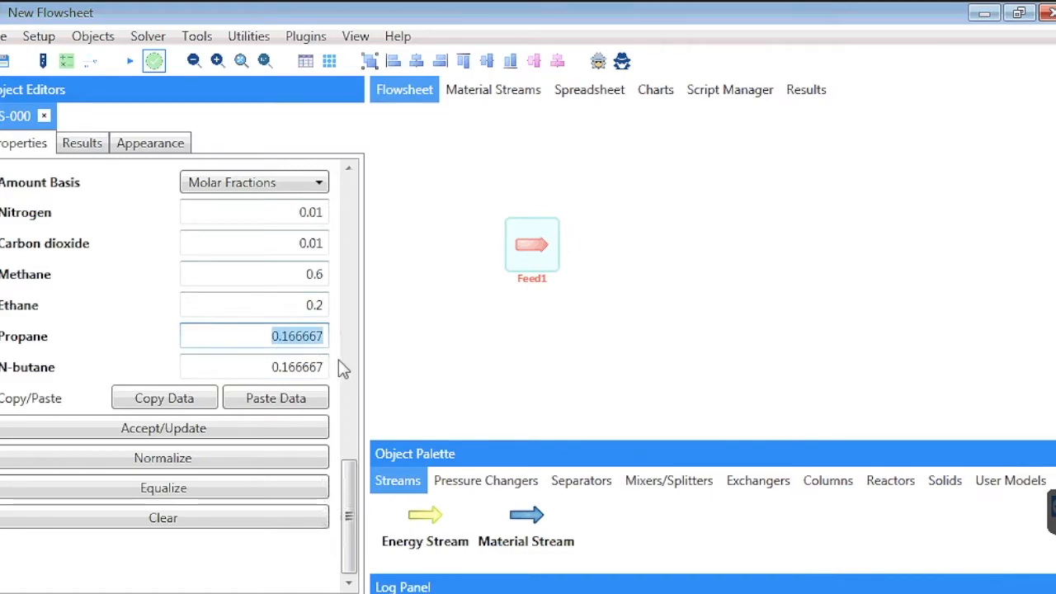
pyautogui.write('0.1')
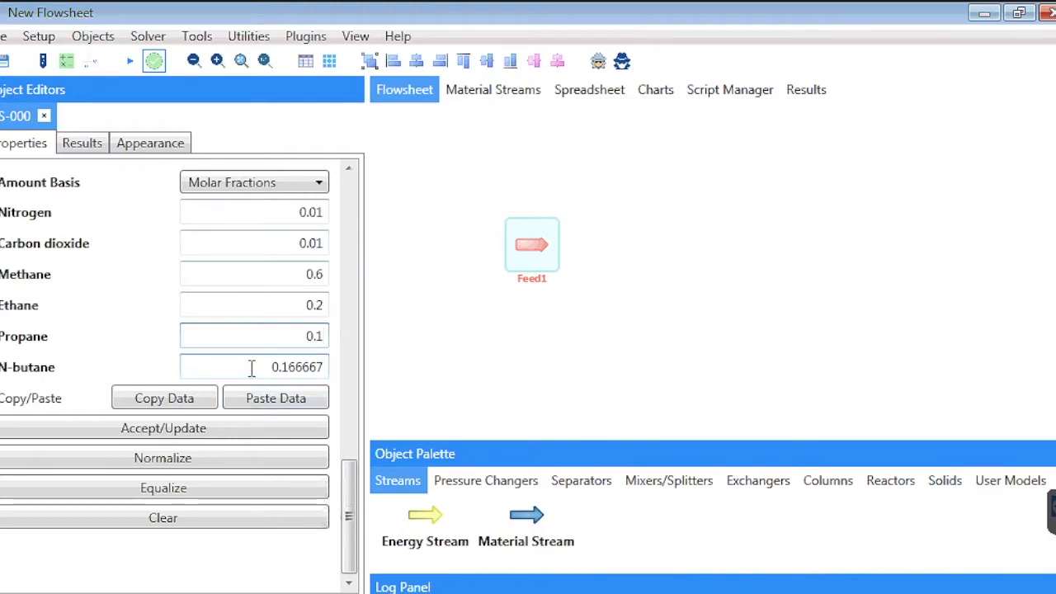
pyautogui.click(252, 367)
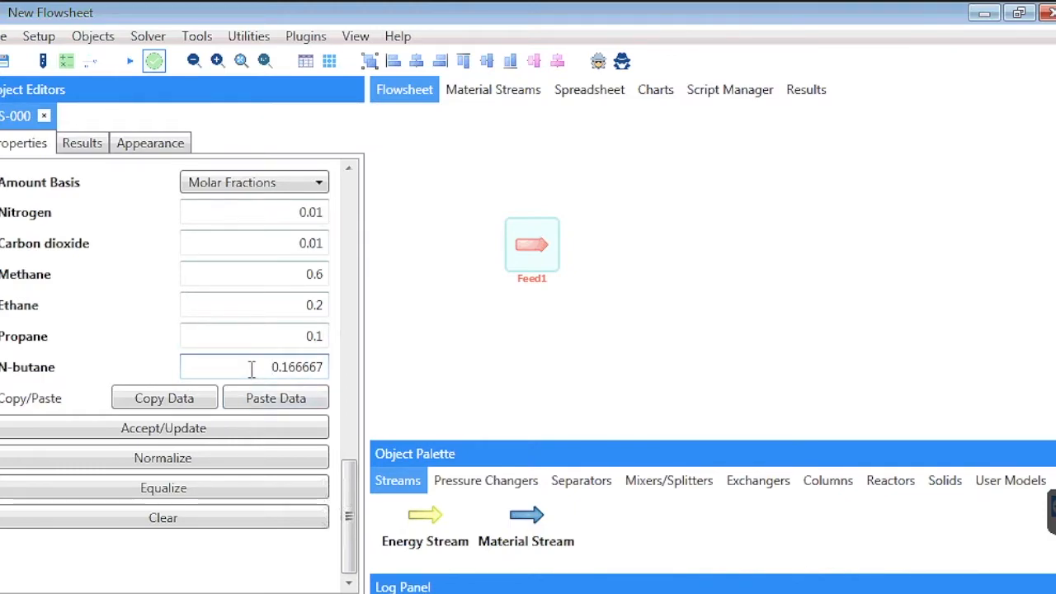
pyautogui.doubleClick(293, 368)
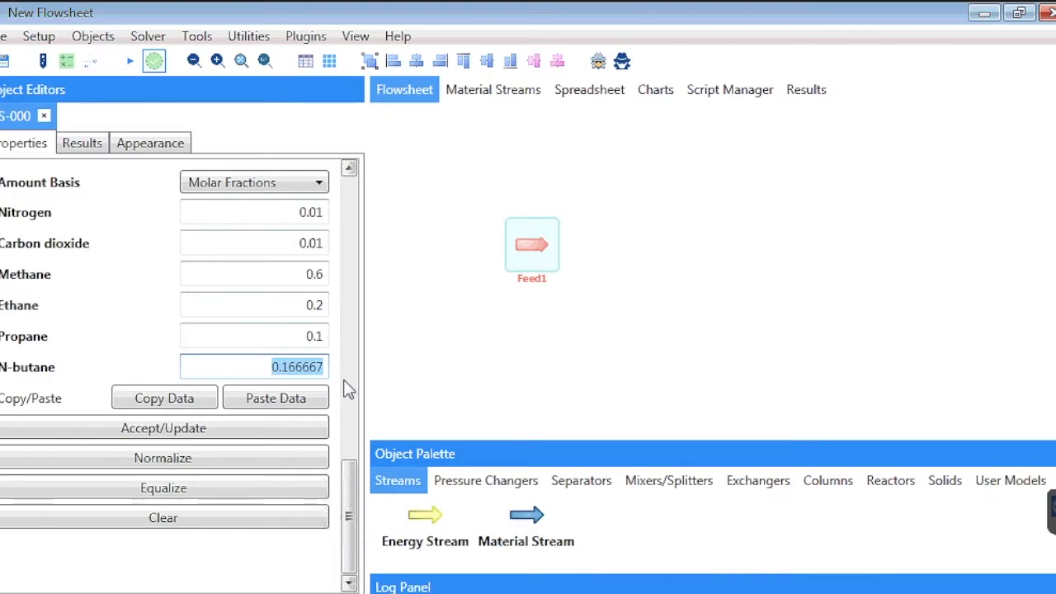
pyautogui.write('0.')
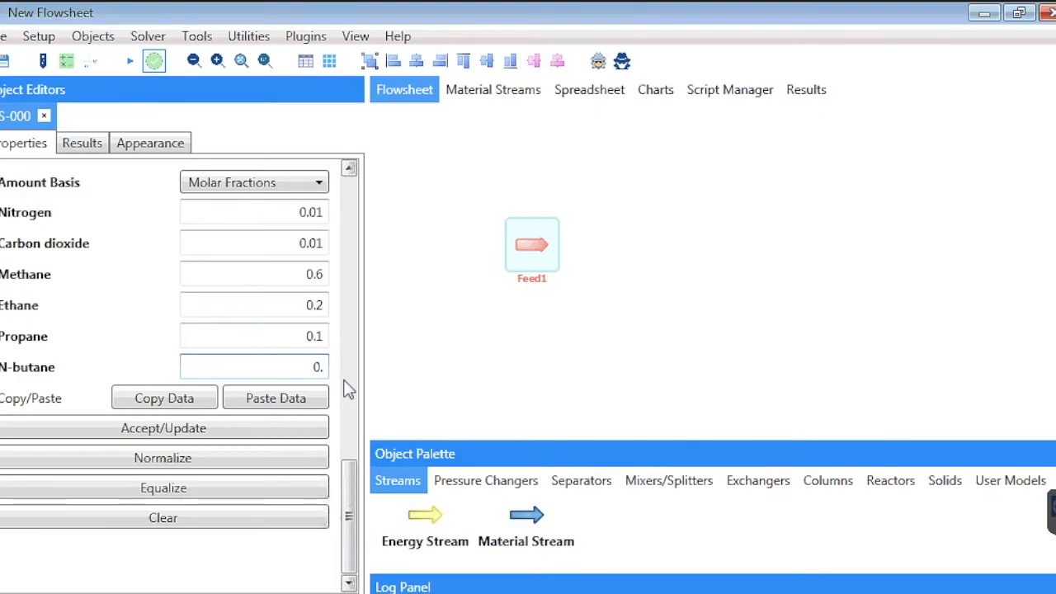
pyautogui.write('04')
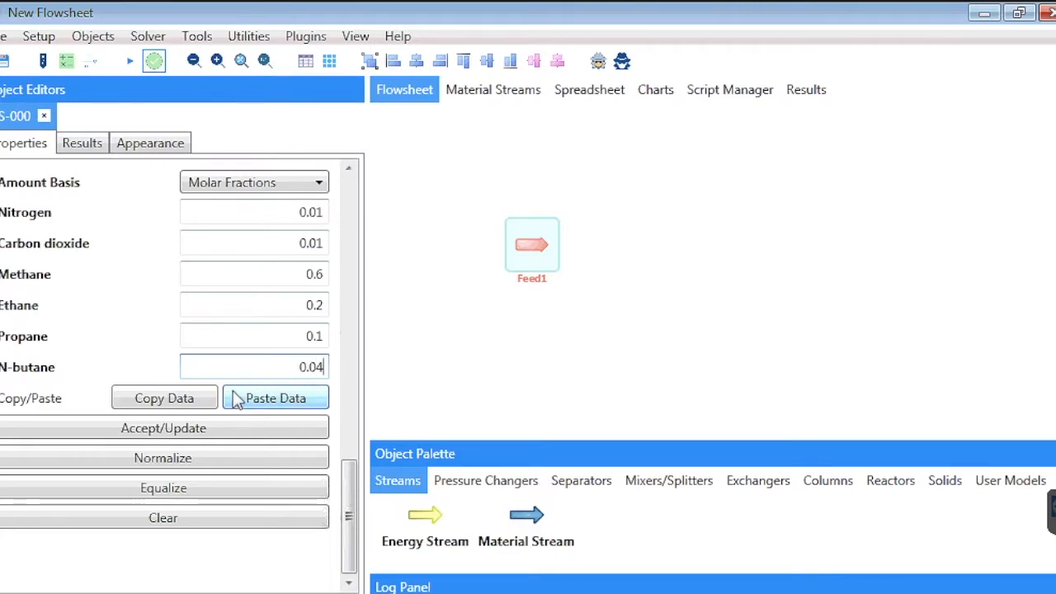
pyautogui.scroll(10, 179, 322)
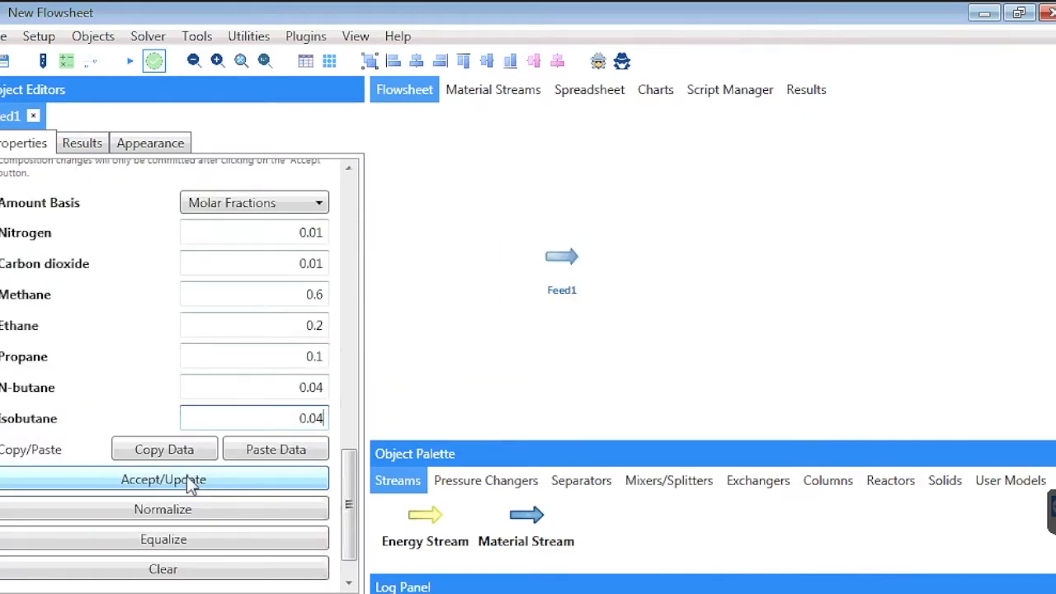
pyautogui.click(186, 477)
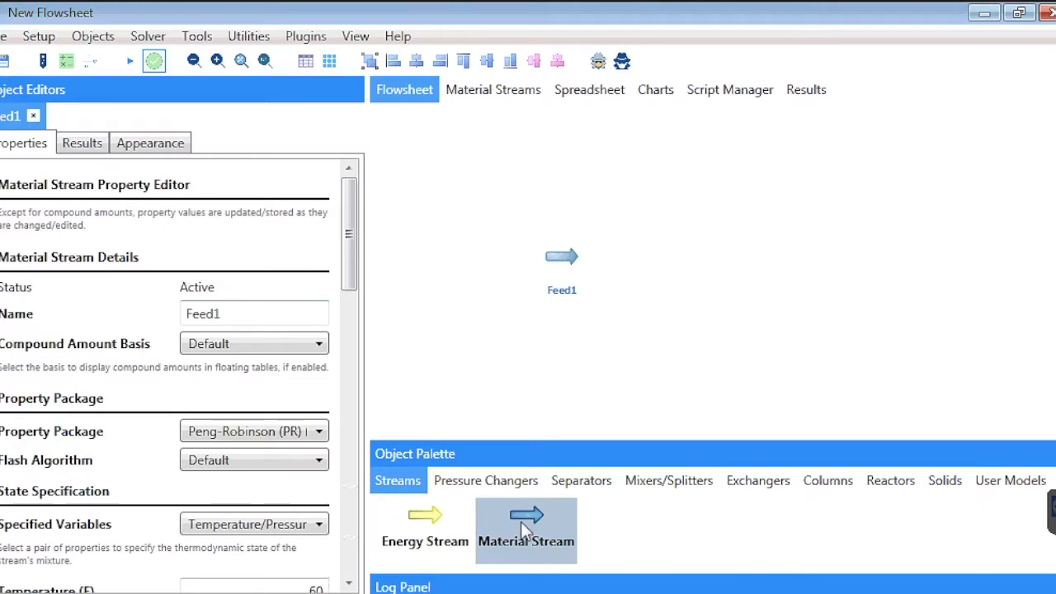
# - Add a second material stream to the flowsheet below Feed1 and select it
pyautogui.moveTo(521, 522); pyautogui.dragTo(558, 342)
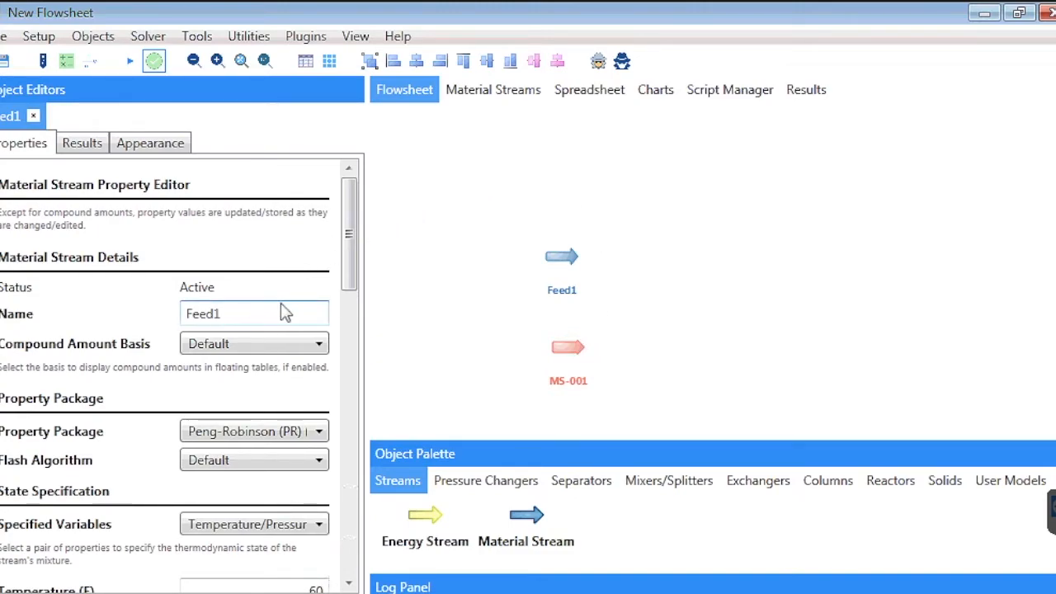
pyautogui.click(575, 352)
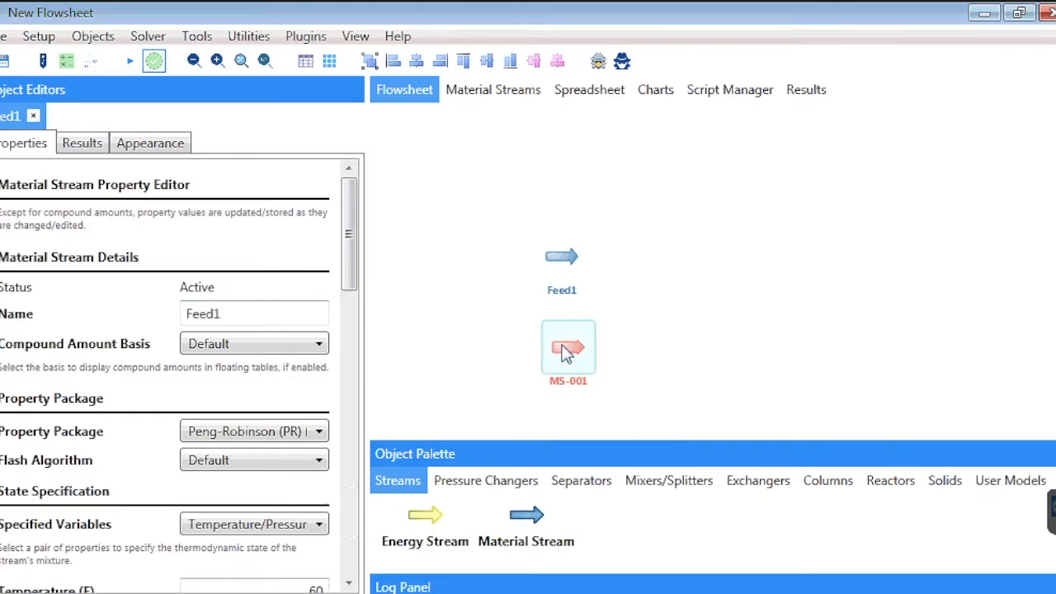
# - Rename the second material stream as Feed2
pyautogui.moveTo(236, 315); pyautogui.dragTo(133, 316)
pyautogui.write('Feed2')
pyautogui.scroll(-15, 139, 388)
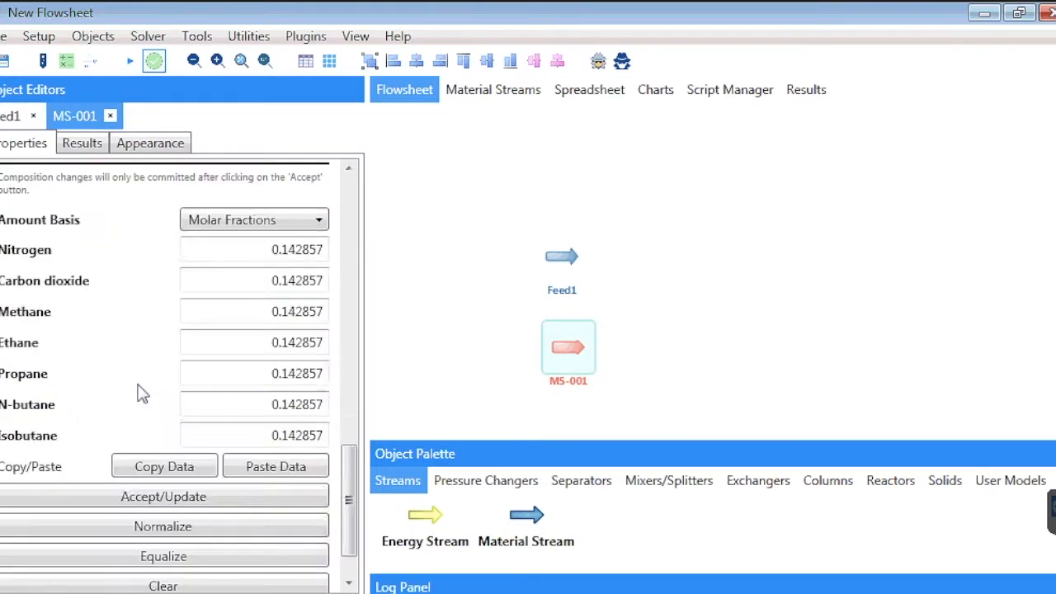
# - Set Feed2's temperature to 60 F and its pressure to 600 psi
pyautogui.scroll(9, 140, 394)
pyautogui.moveTo(307, 182); pyautogui.dragTo(333, 185)
pyautogui.write('60')
pyautogui.press('Tab')
pyautogui.write('600')
# - Set Feed2's molar flow to 4000000 ft3/d @ 60 F, 14.7 psia
pyautogui.moveTo(350, 386); pyautogui.dragTo(347, 443)
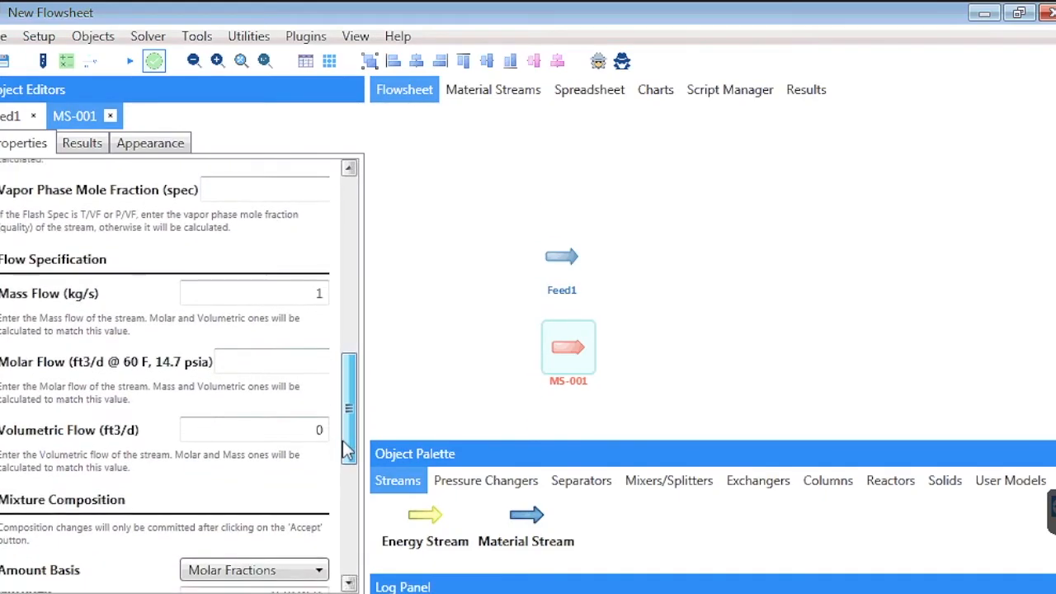
pyautogui.click(256, 367)
pyautogui.write('40')
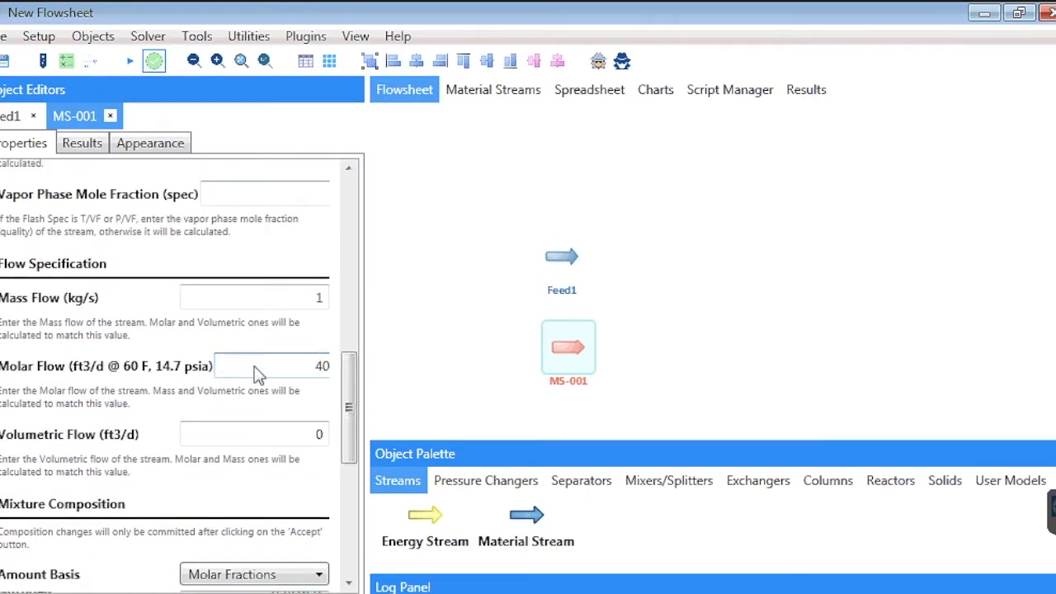
pyautogui.write('00000')
# - Switch Feed2's composition basis to Mass Fractions and set nitrogen to 0.02 and carbon dioxide to 0
pyautogui.moveTo(349, 405); pyautogui.dragTo(354, 503)
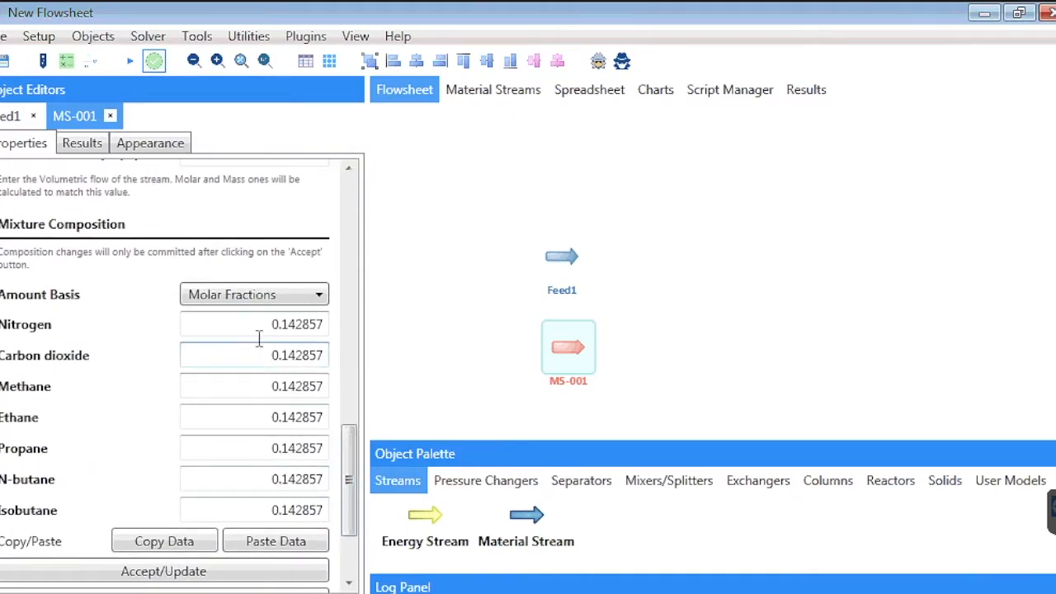
pyautogui.click(255, 299)
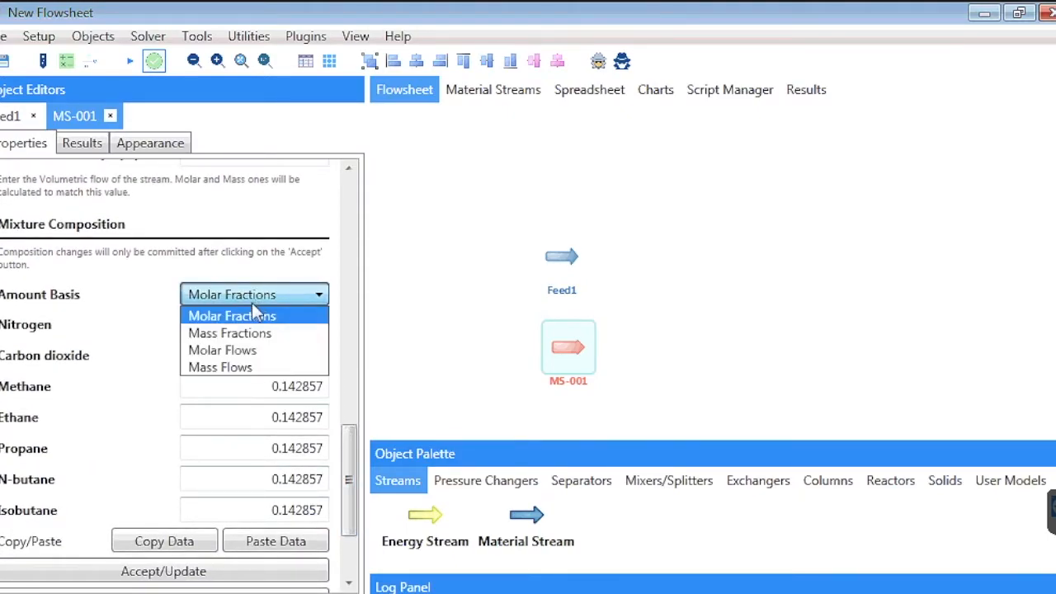
pyautogui.click(239, 334)
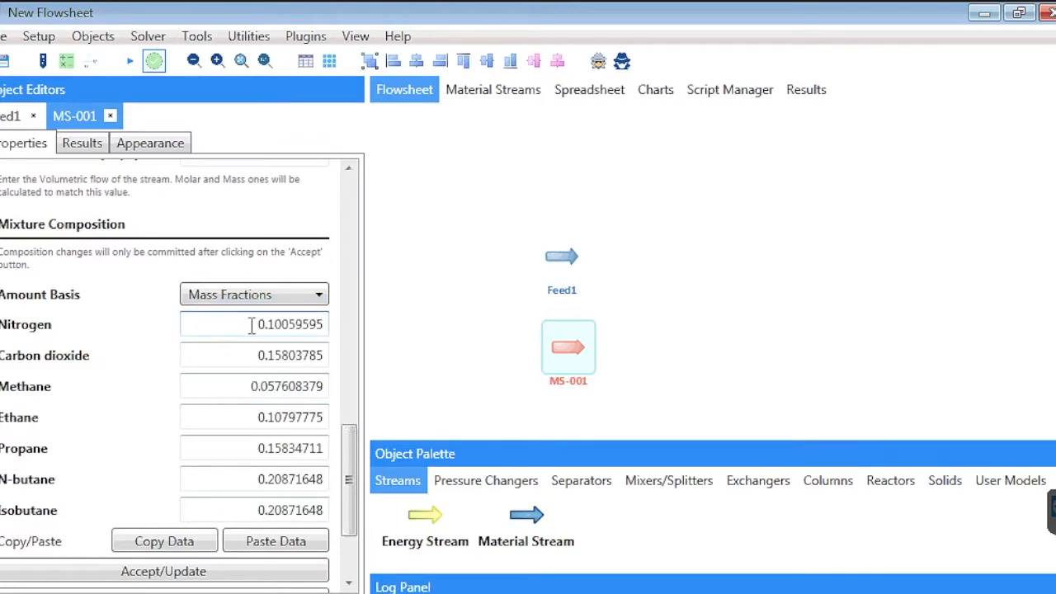
pyautogui.moveTo(252, 326); pyautogui.dragTo(341, 338)
pyautogui.write('0.02')
pyautogui.press('Tab')
pyautogui.write('0')
# - Set Feed2's mass fractions of methane to 0.4 and ethane to 0.2
pyautogui.moveTo(229, 358); pyautogui.dragTo(226, 387)
pyautogui.press('Tab')
pyautogui.write('0.4')
pyautogui.click(252, 417)
pyautogui.doubleClick(264, 421)
pyautogui.write('0.2')
pyautogui.press('Tab')
# - Set Feed2's mass fractions to 0.2 propane, 0.08 n-butane and 0.1 isobutane, and commit the composition
pyautogui.doubleClick(257, 448)
pyautogui.write('0.2')
pyautogui.moveTo(258, 479); pyautogui.dragTo(376, 487)
pyautogui.write('0.08')
pyautogui.press('Tab')
pyautogui.write('0.1')
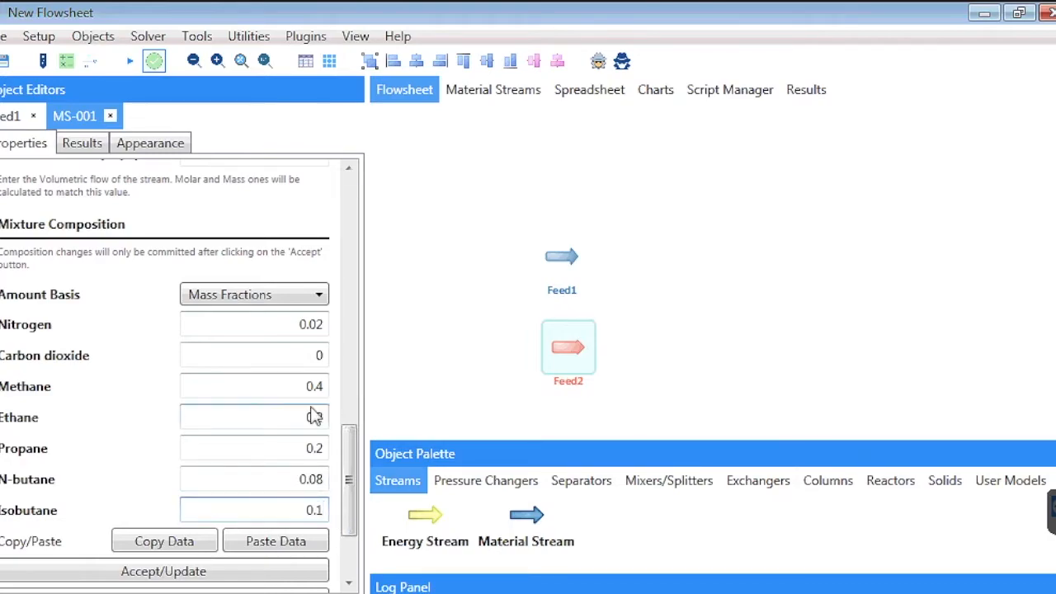
pyautogui.scroll(-3, 129, 501)
pyautogui.click(142, 430)
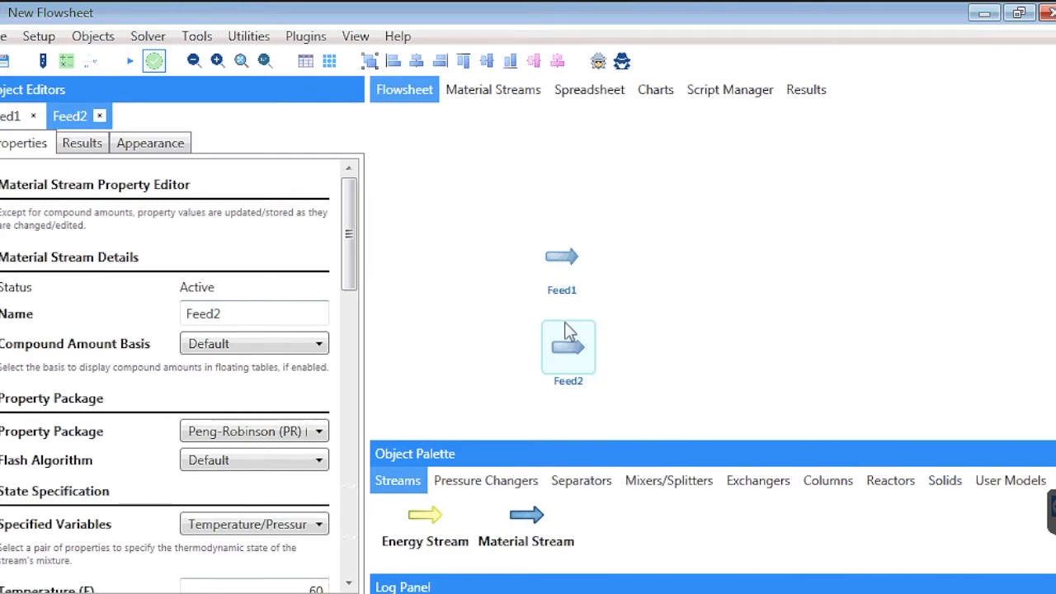
# - Check the calculated property summaries of Feed1 and Feed2 on the flowsheet and open Feed1 in the editor
pyautogui.moveTo(558, 346)
pyautogui.moveTo(563, 262)
pyautogui.click(564, 260)
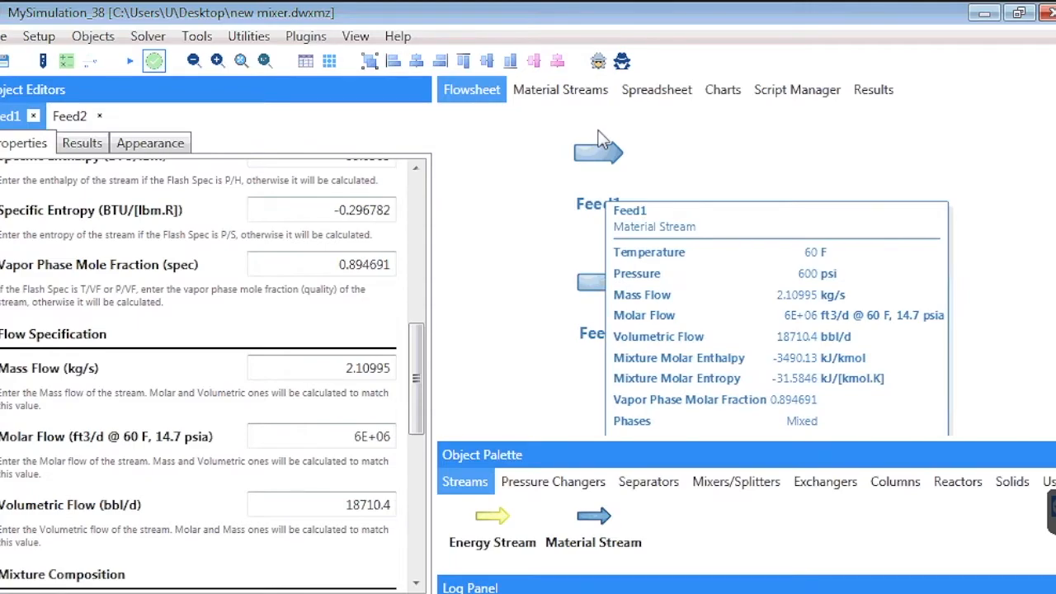
pyautogui.moveTo(602, 162)
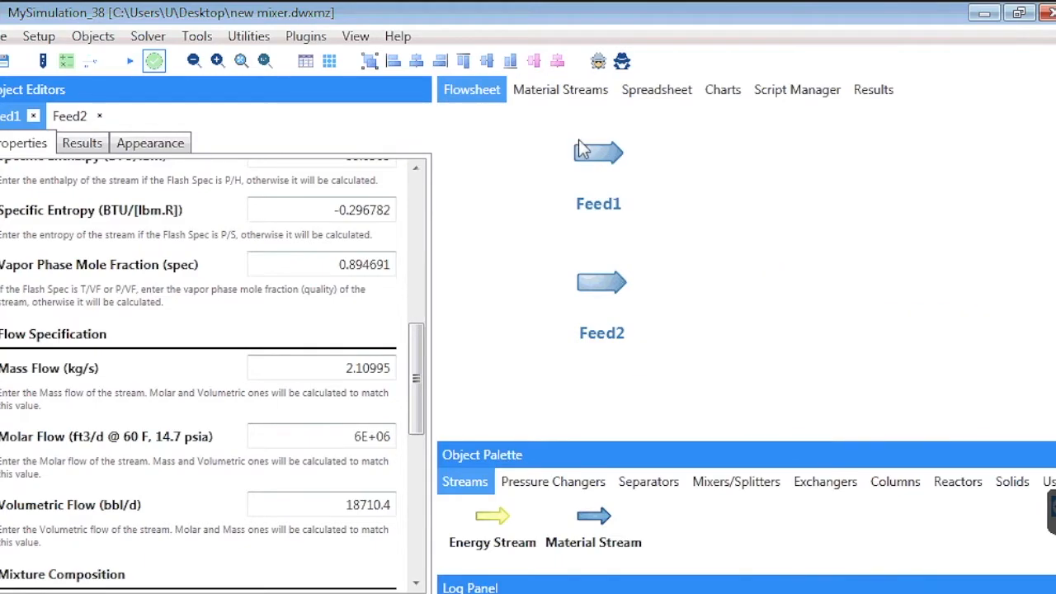
pyautogui.moveTo(591, 283)
# - Examine Feed1's results report, from its main properties and phase fractions to the liquid phase compound flows
pyautogui.click(83, 143)
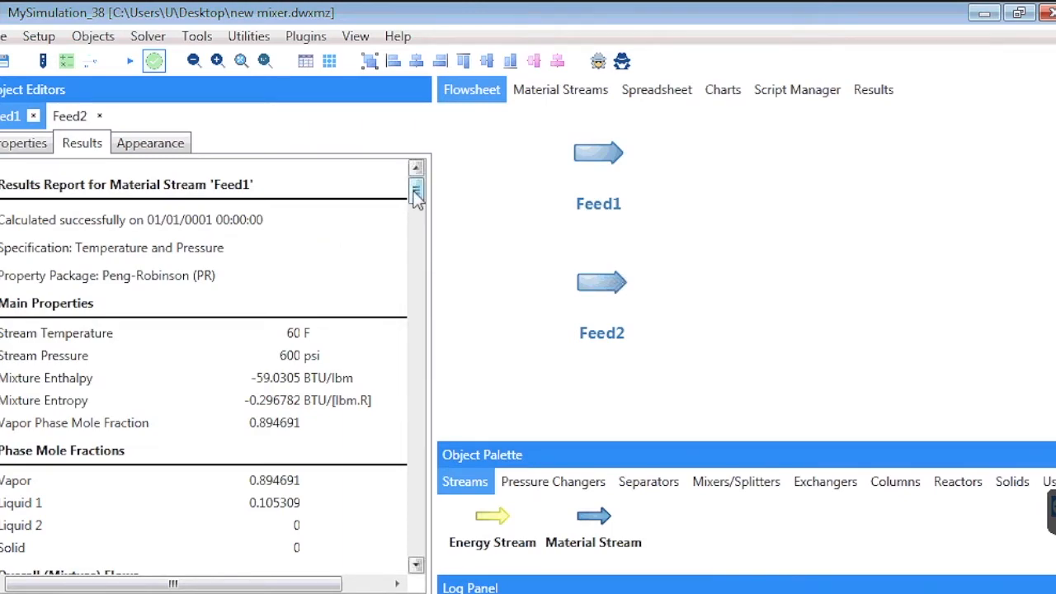
pyautogui.moveTo(415, 198)
pyautogui.mouseDown()
pyautogui.moveTo(411, 251)
pyautogui.moveTo(405, 211)
pyautogui.mouseUp()
pyautogui.scroll(-1, 410, 216)
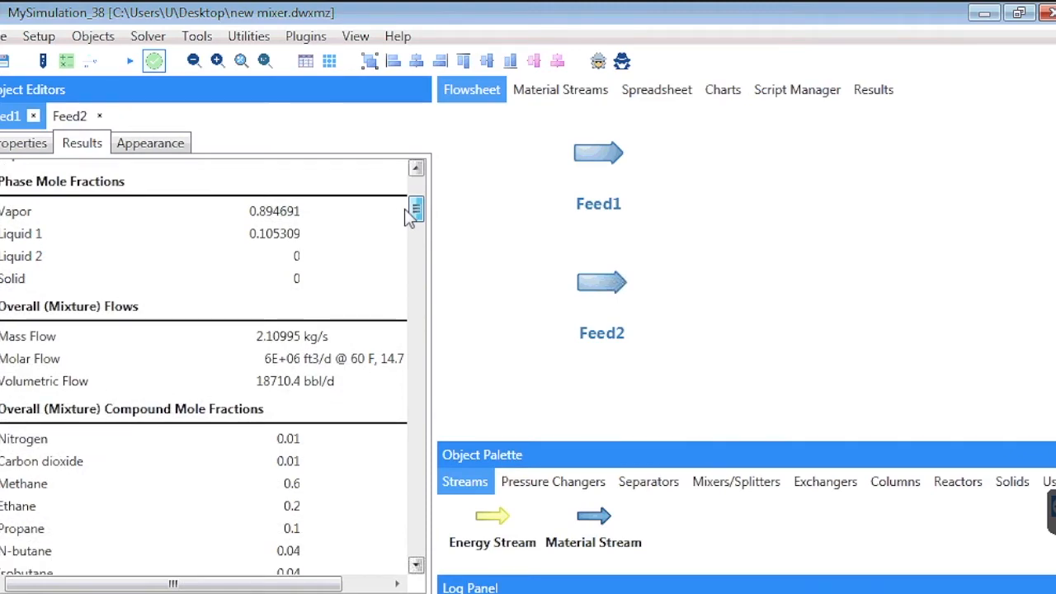
pyautogui.moveTo(405, 211); pyautogui.dragTo(403, 205)
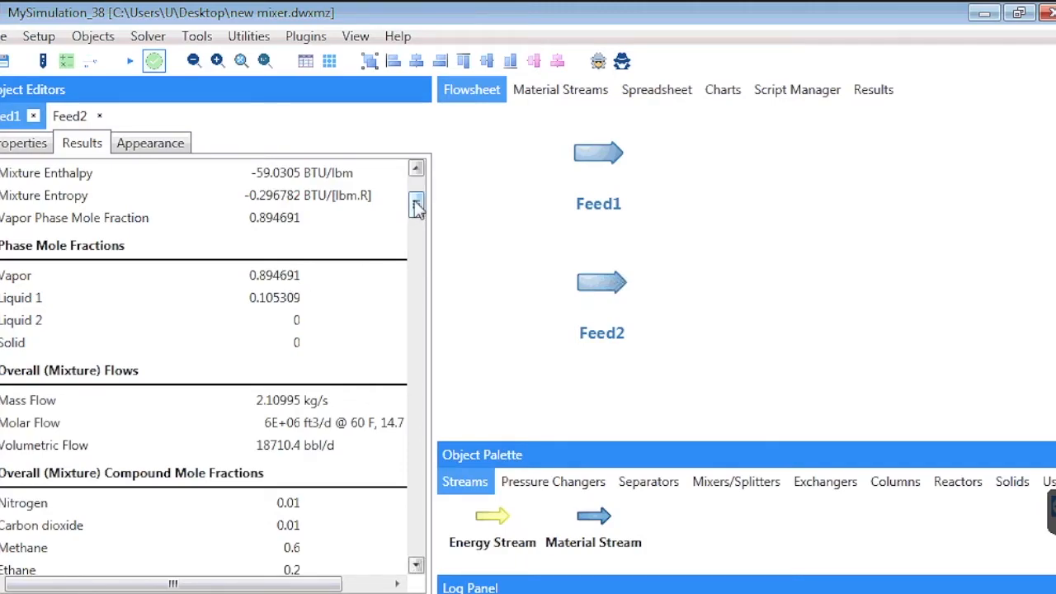
pyautogui.moveTo(417, 208); pyautogui.dragTo(412, 463)
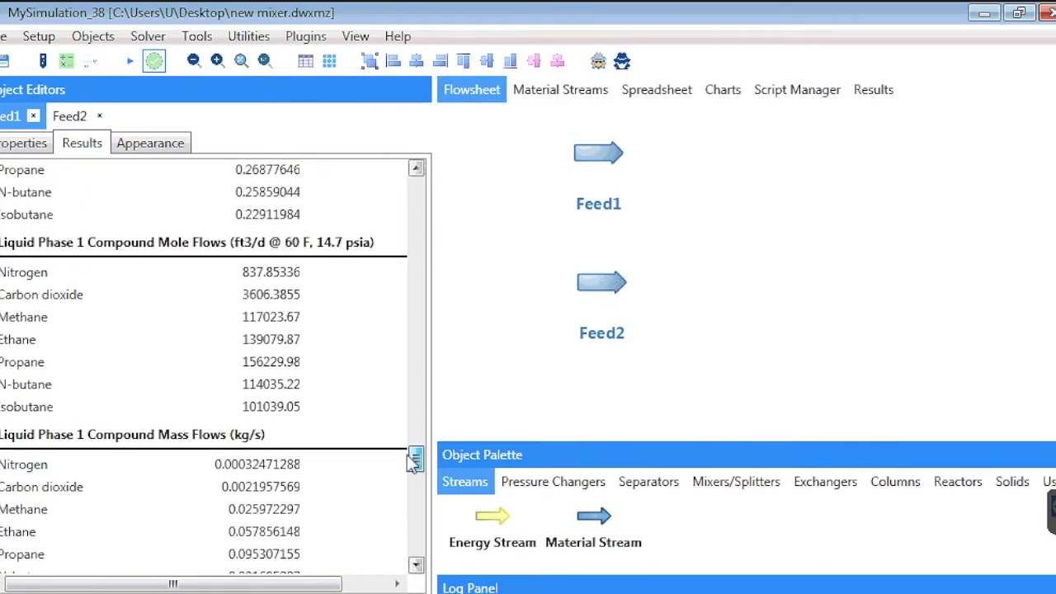
pyautogui.moveTo(413, 465); pyautogui.dragTo(432, 134)
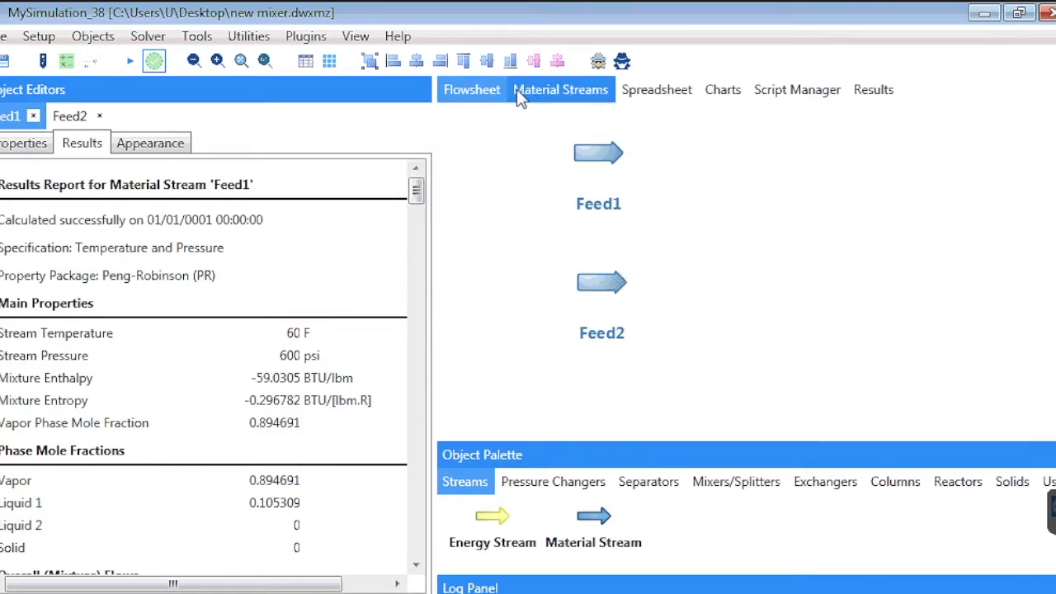
# - Open the Phase Envelope utility and choose Feed1 as the material stream, keeping the Pressure-Temperature envelope type
pyautogui.click(258, 41)
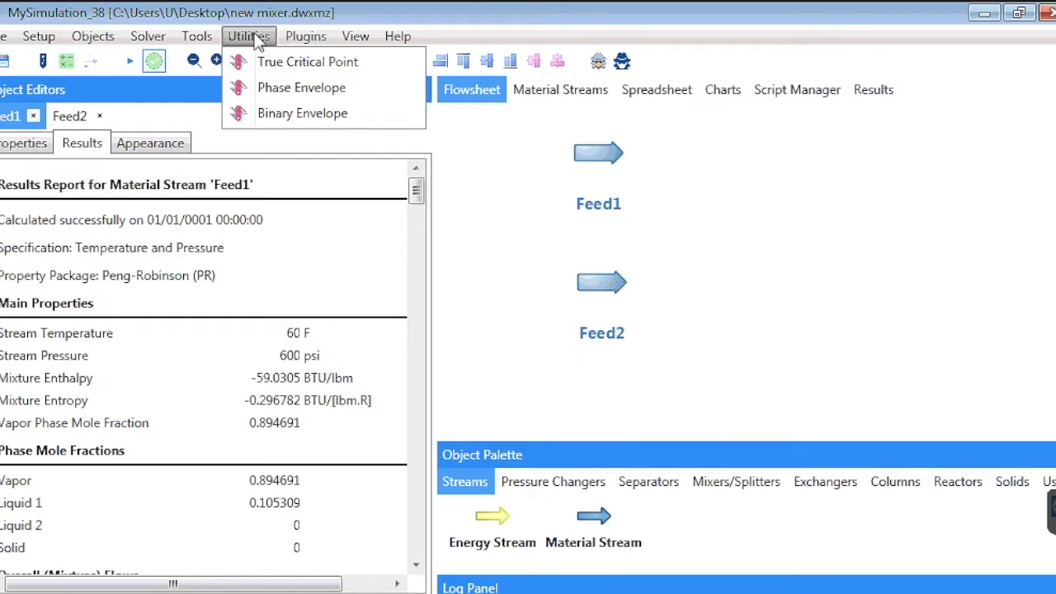
pyautogui.click(291, 89)
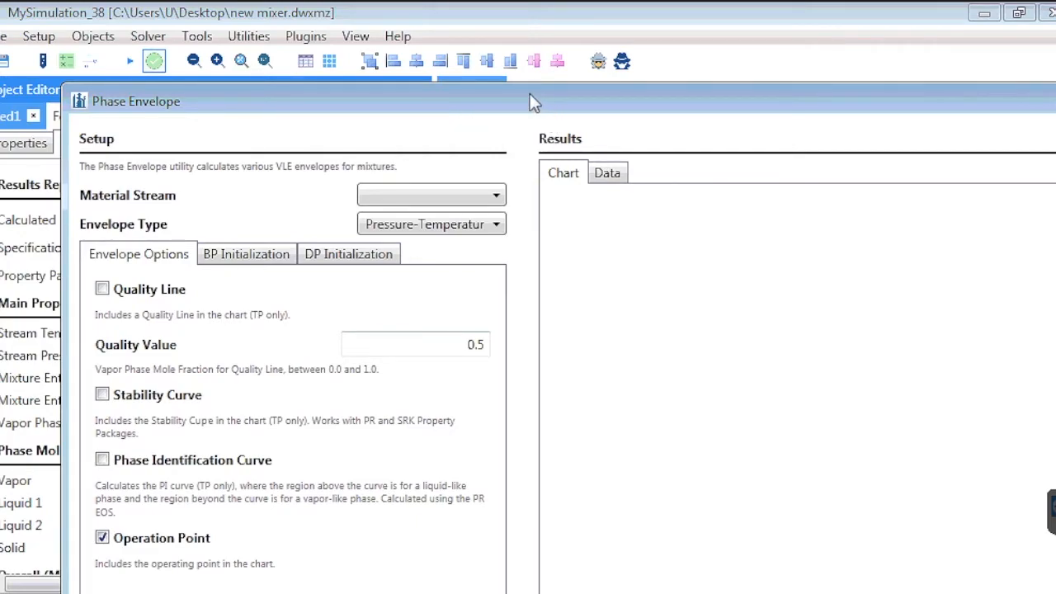
pyautogui.moveTo(530, 93); pyautogui.dragTo(462, 15)
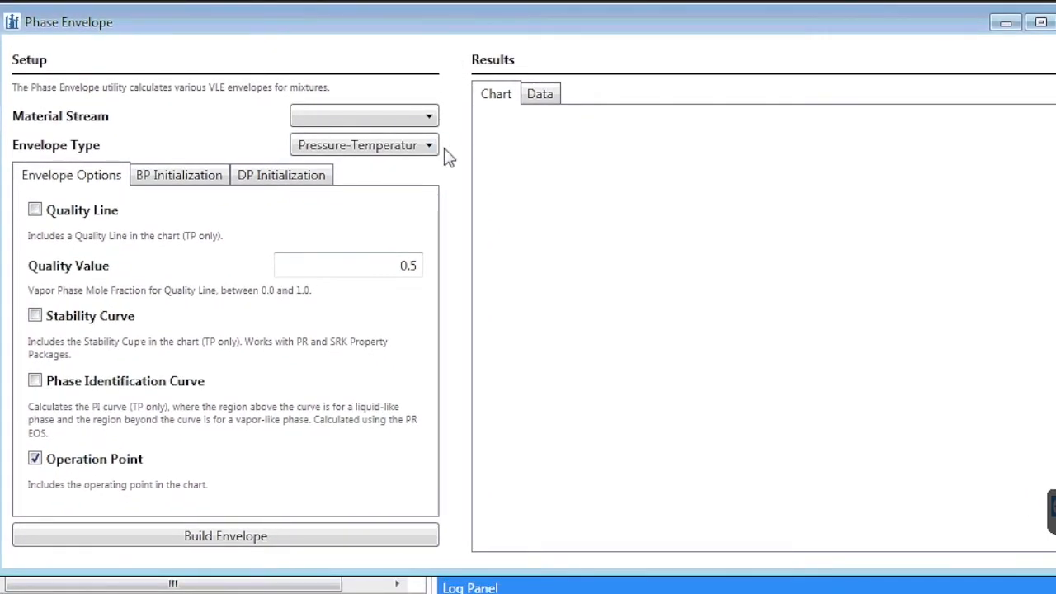
pyautogui.click(417, 118)
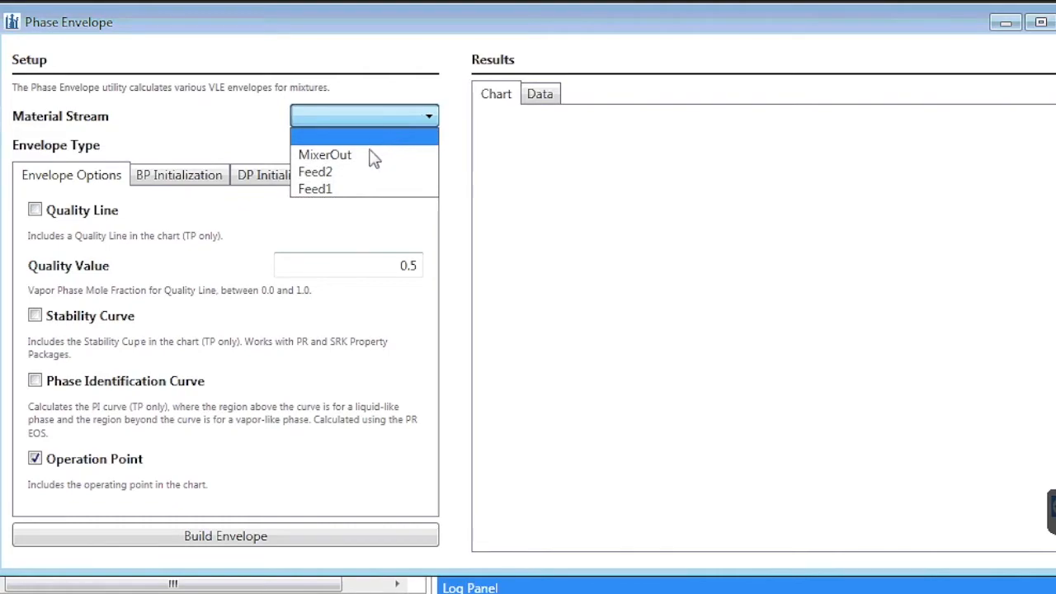
pyautogui.click(346, 195)
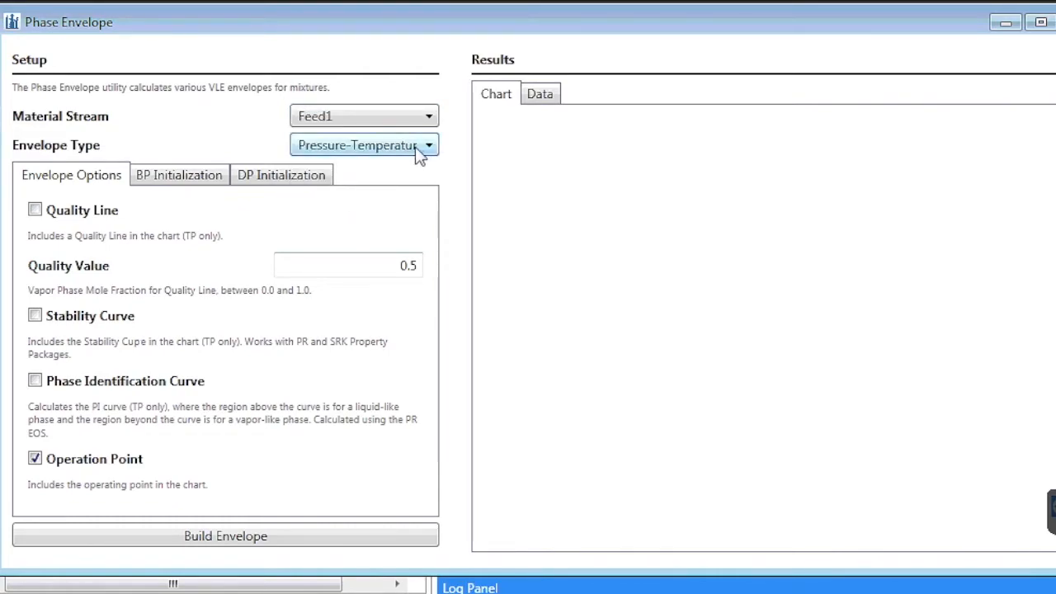
pyautogui.click(345, 156)
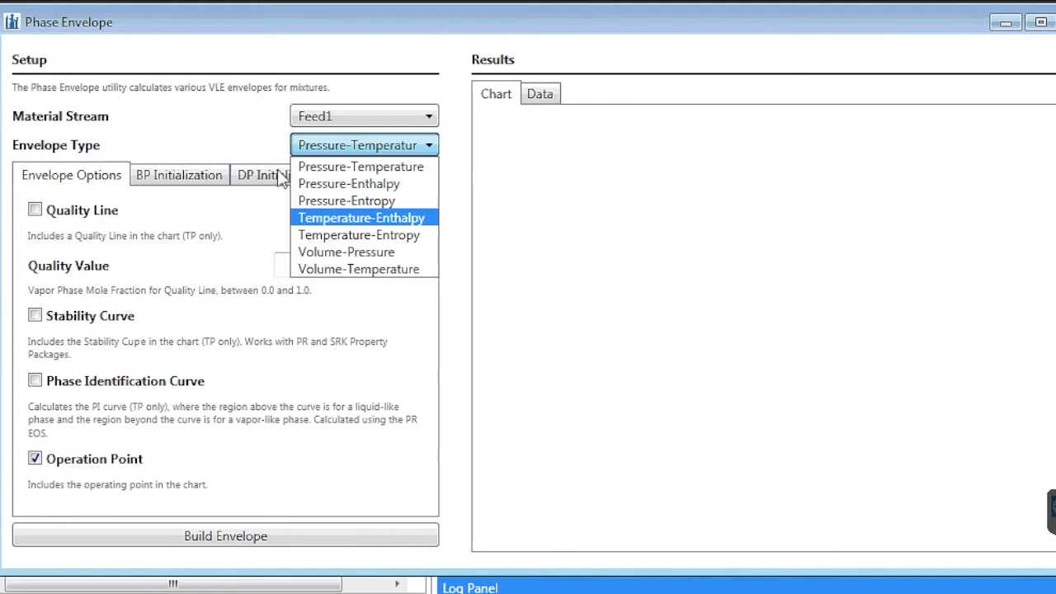
pyautogui.click(186, 133)
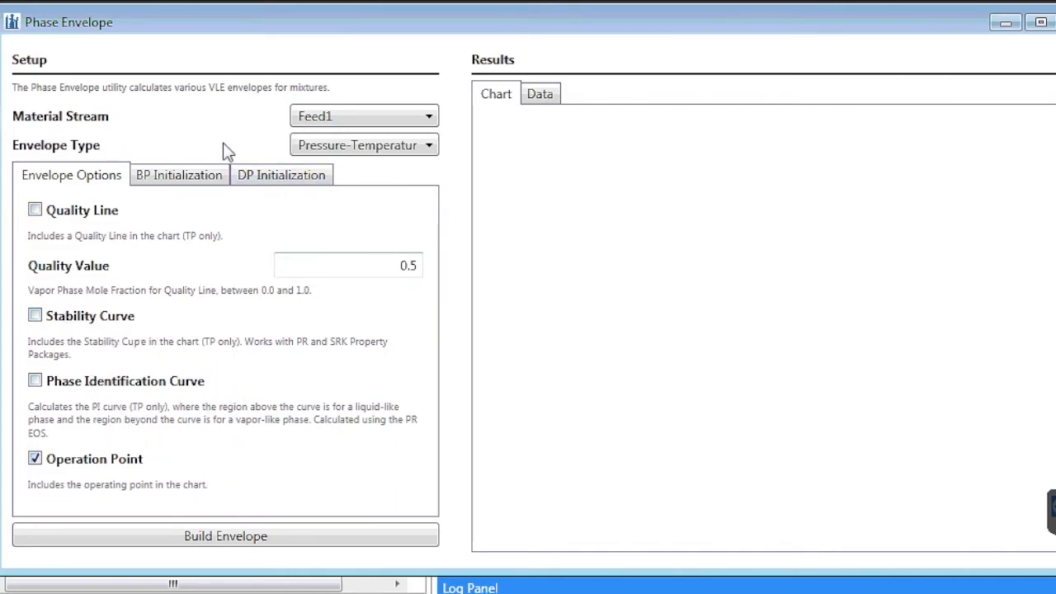
# - Review the bubble-point and dew-point initialization settings, and build Feed1's phase envelope with the default options
pyautogui.click(209, 176)
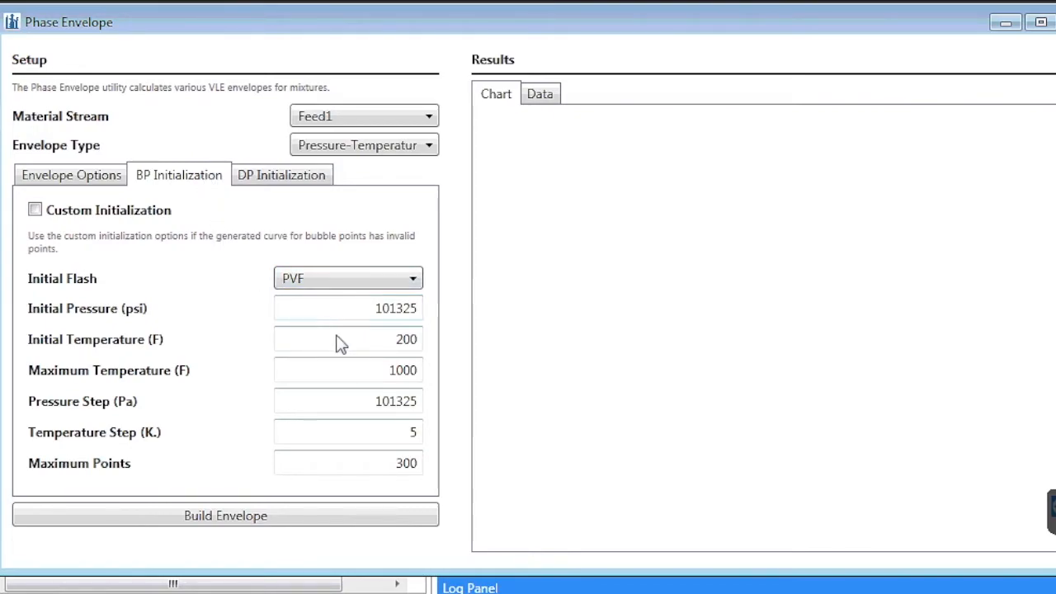
pyautogui.click(285, 175)
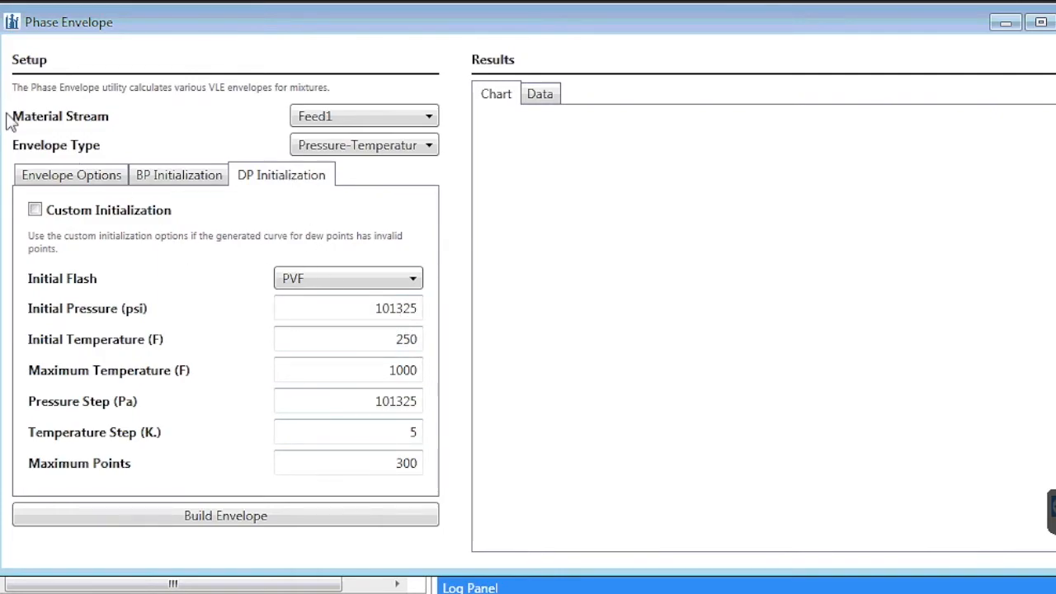
pyautogui.click(57, 177)
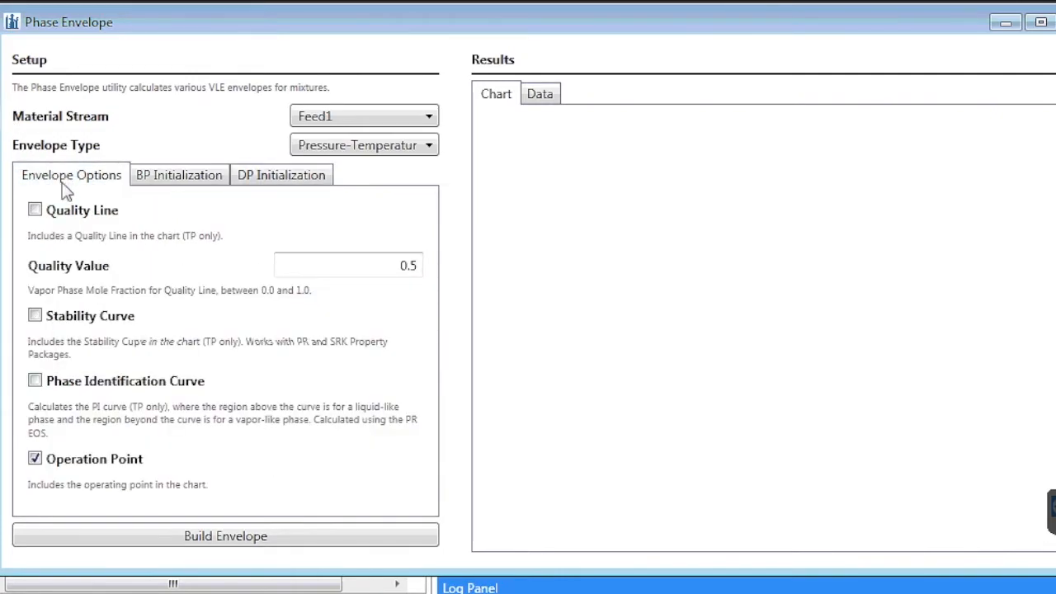
pyautogui.click(225, 538)
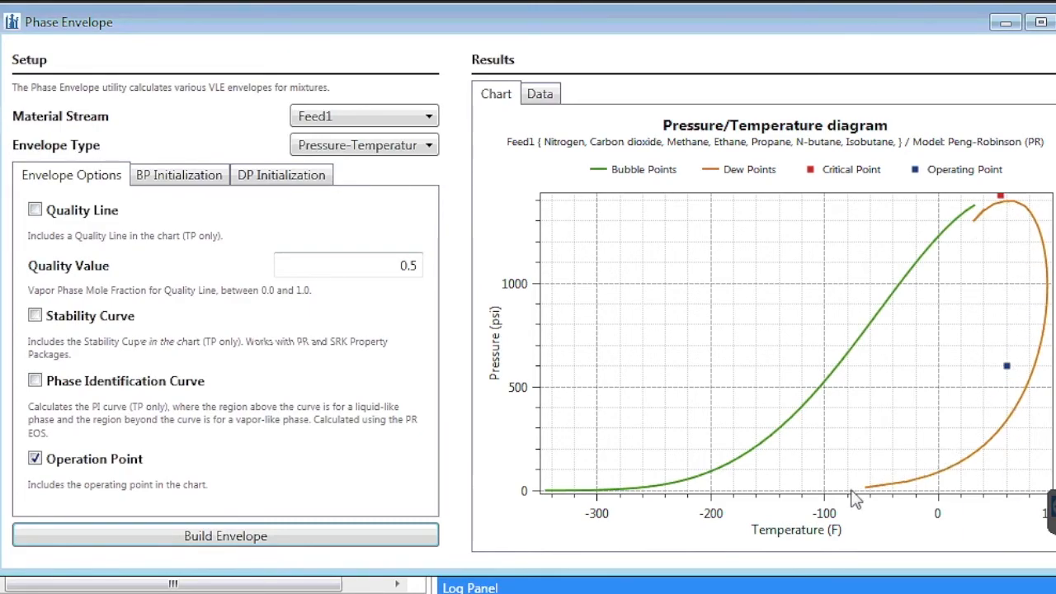
# - Examine the tabulated bubble-point temperature and pressure data of Feed1's envelope, and return to the chart
pyautogui.click(541, 96)
pyautogui.scroll(20, 658, 240)
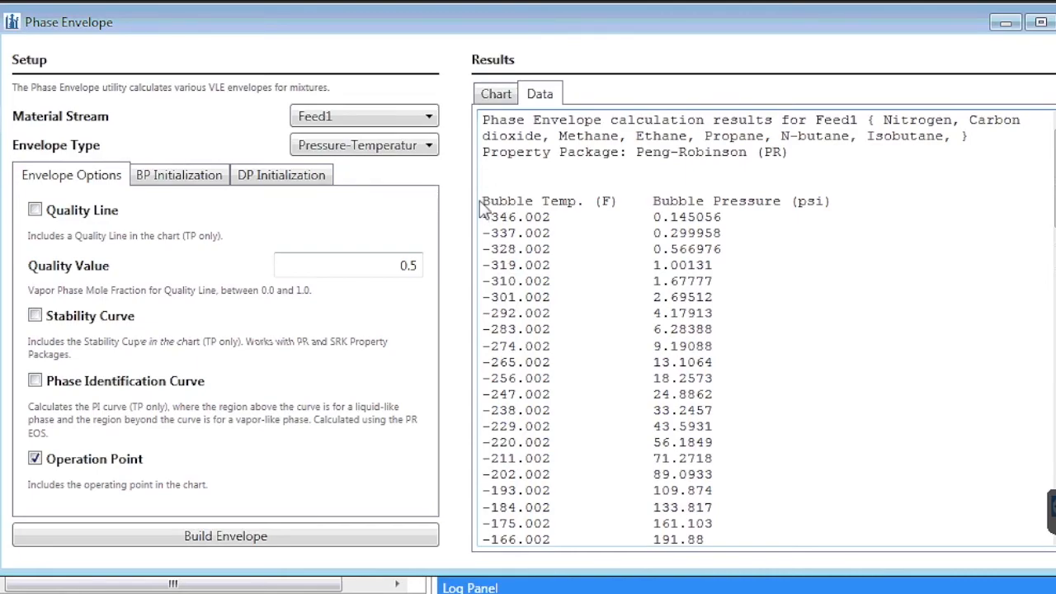
pyautogui.moveTo(485, 201); pyautogui.dragTo(721, 415)
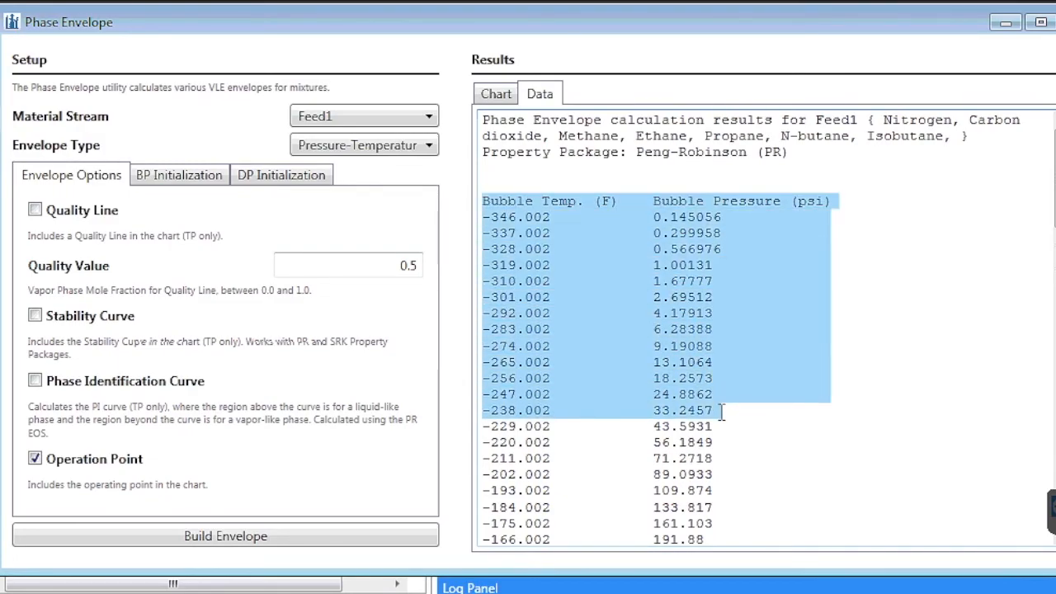
pyautogui.moveTo(722, 415); pyautogui.dragTo(696, 345)
pyautogui.click(779, 291)
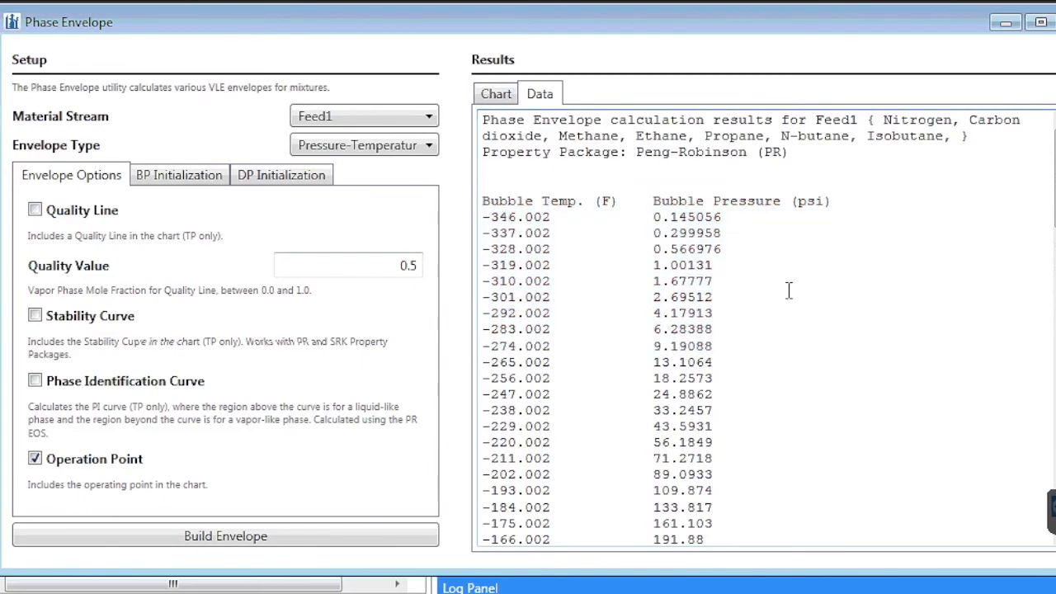
pyautogui.click(498, 96)
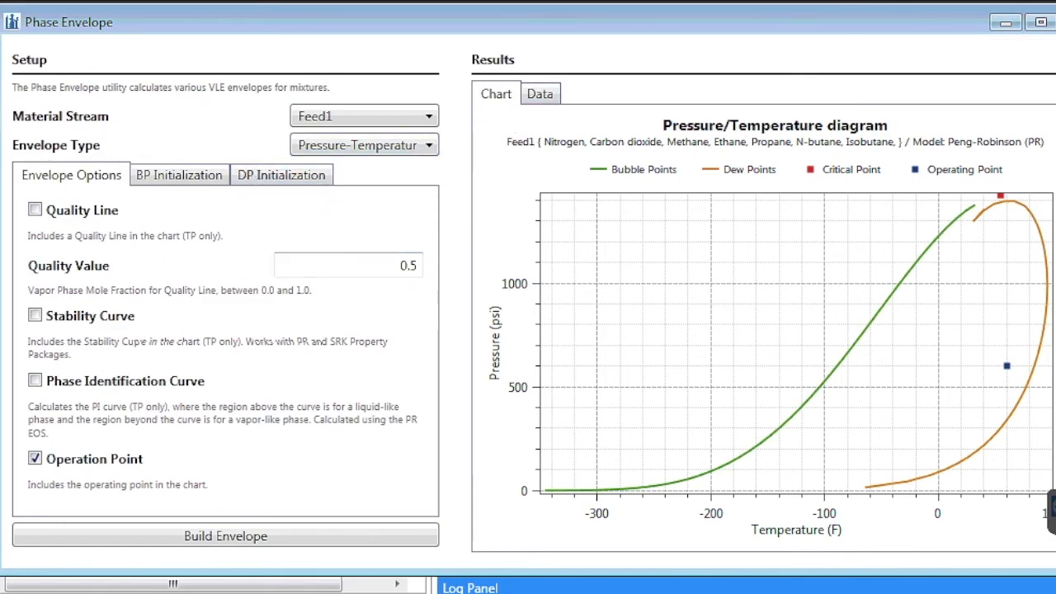
# - Close the Phase Envelope utility and open Feed1's appearance settings
pyautogui.click(1055, 23)
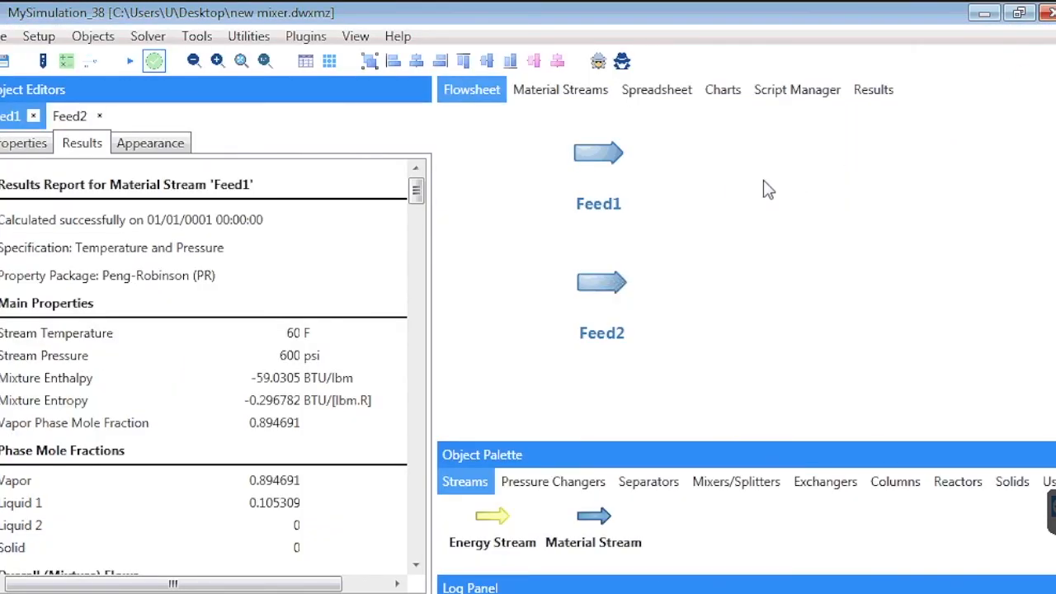
pyautogui.click(159, 149)
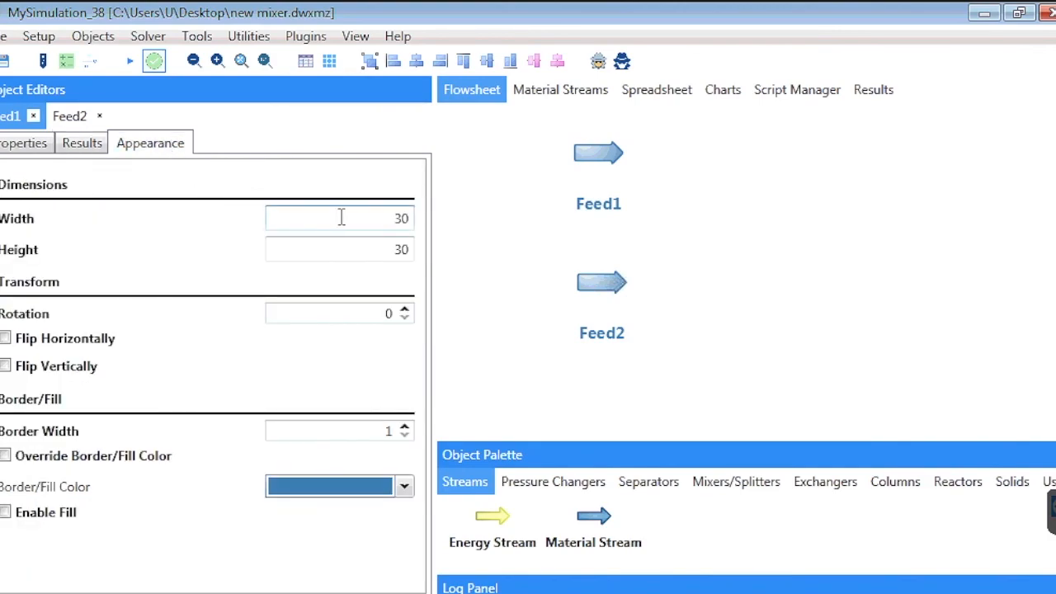